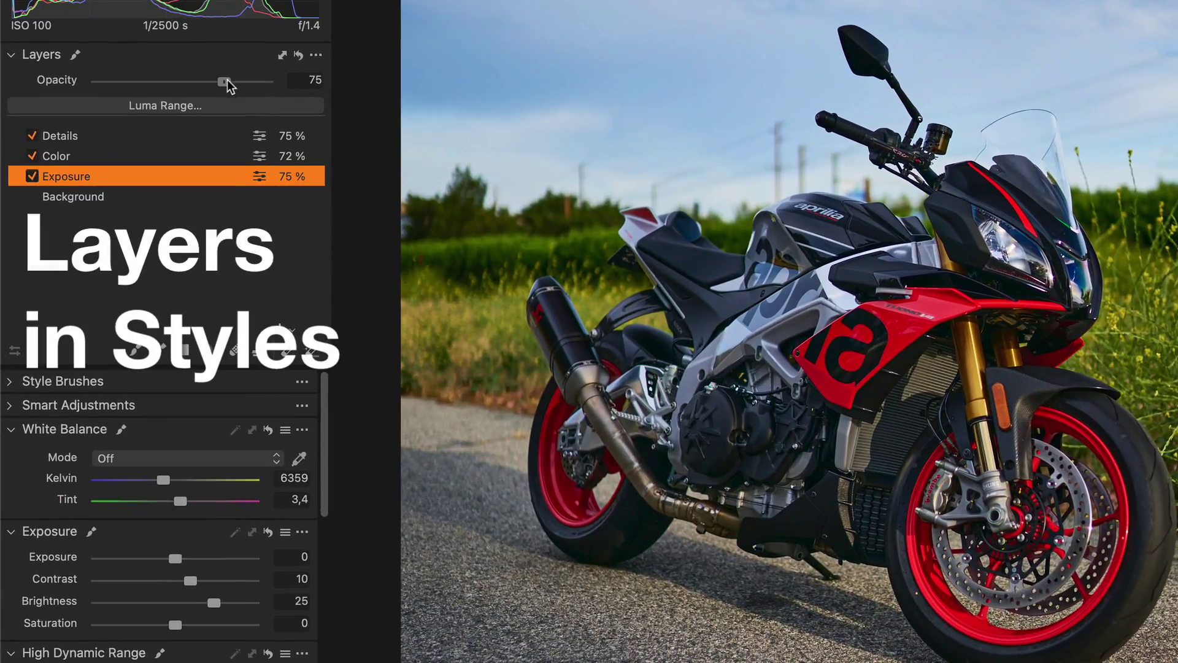
Step: Raise the Exposure layer's opacity to 100%
left_click_drag(224, 83, 297, 83)
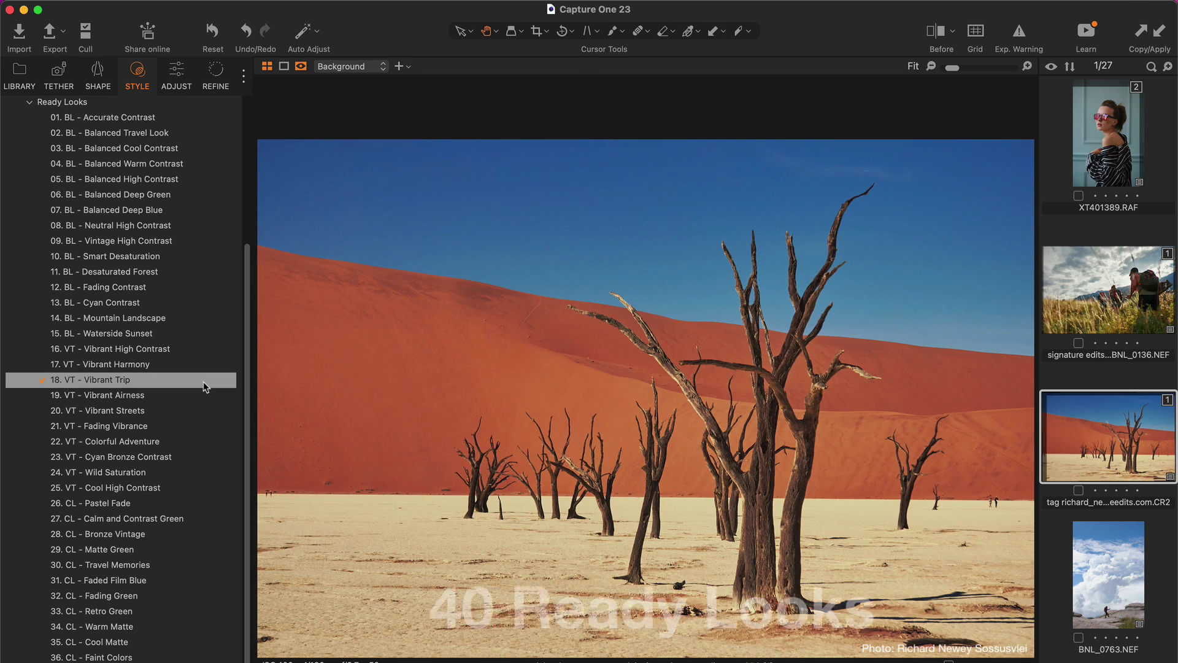
Step: Apply Shift to Cyan to the car's adjustment layer and compare it with the red original
key("Right")
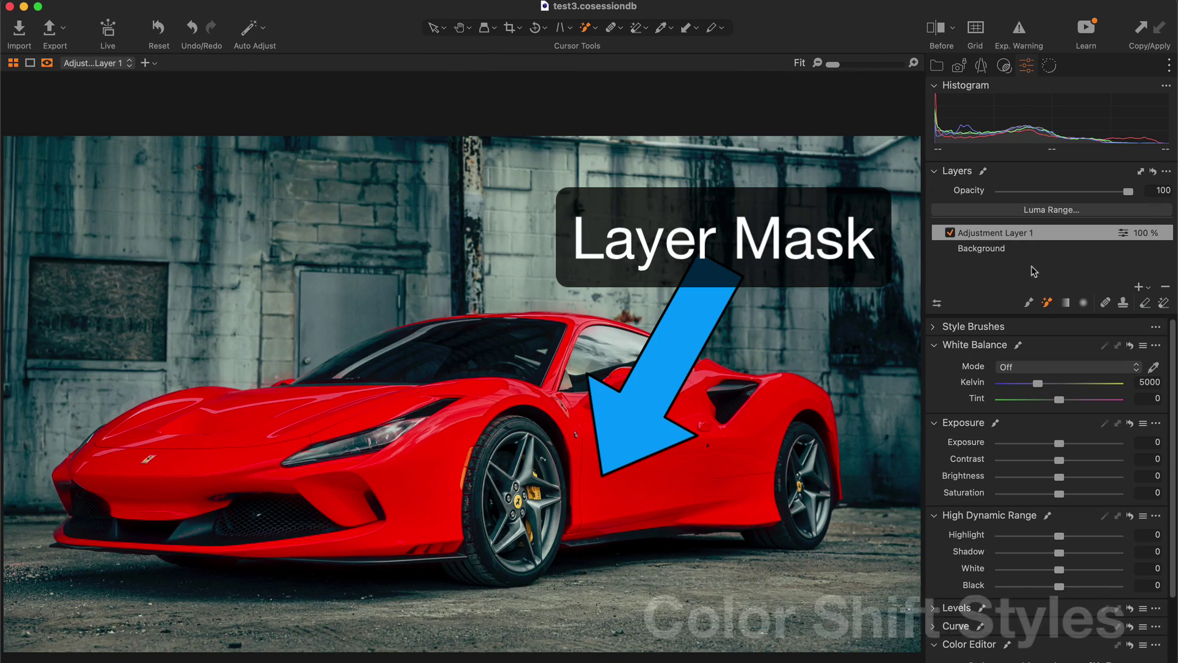
key("m")
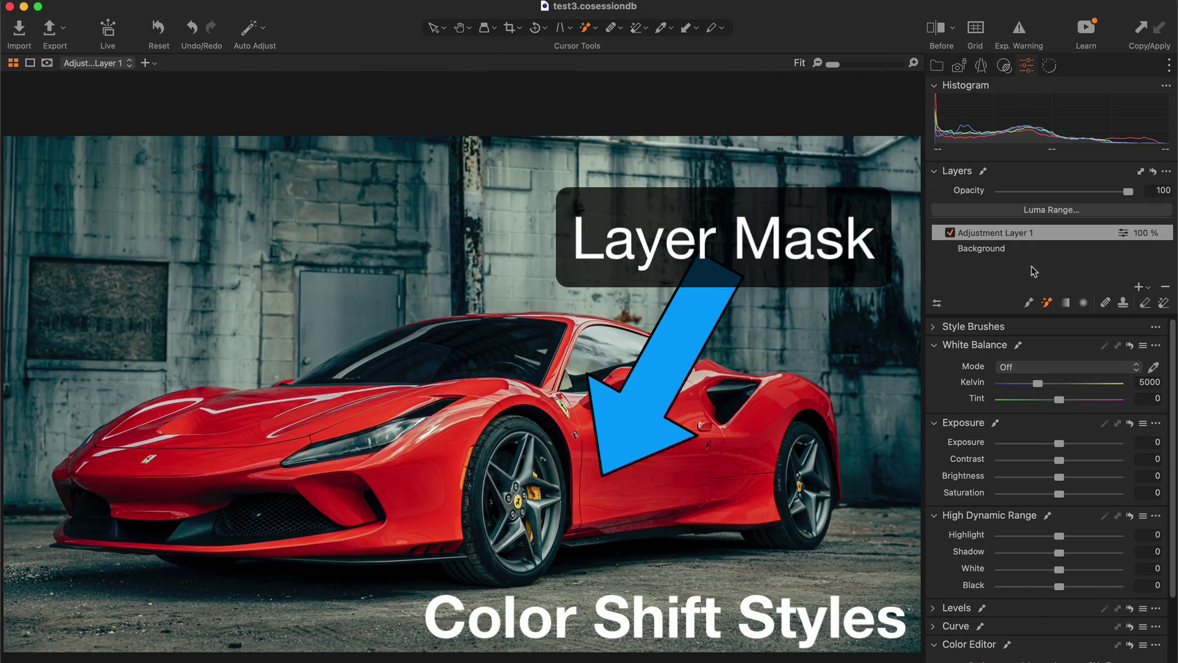
right_click(977, 240)
mouse_move(1044, 400)
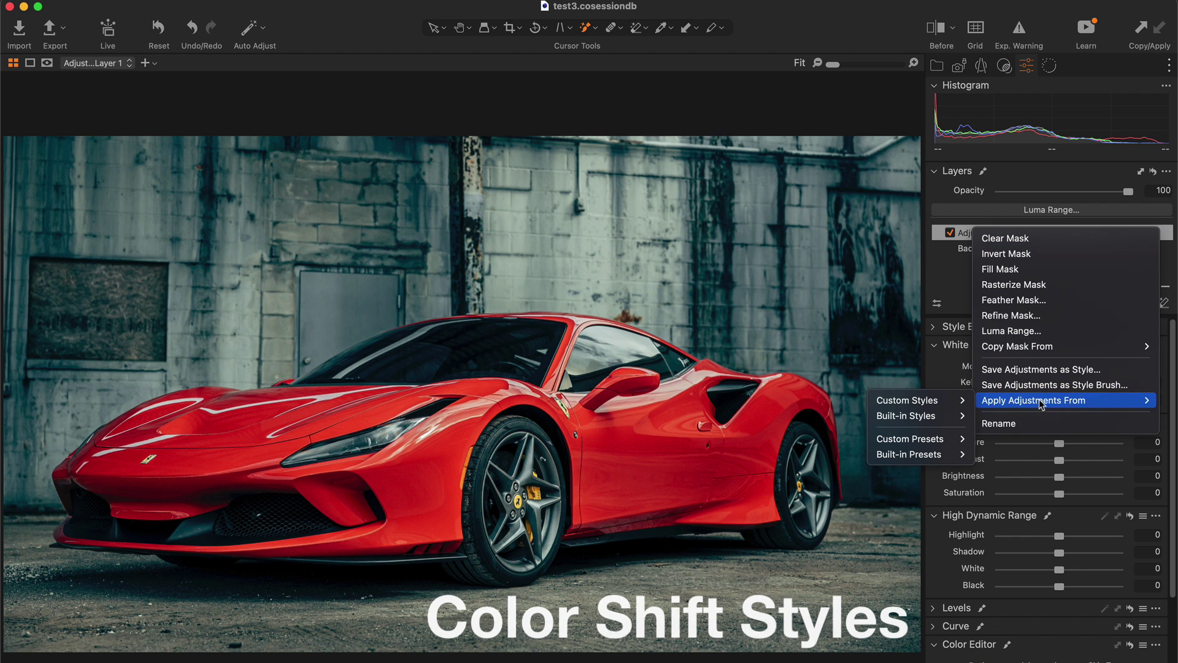
mouse_move(908, 400)
mouse_move(839, 405)
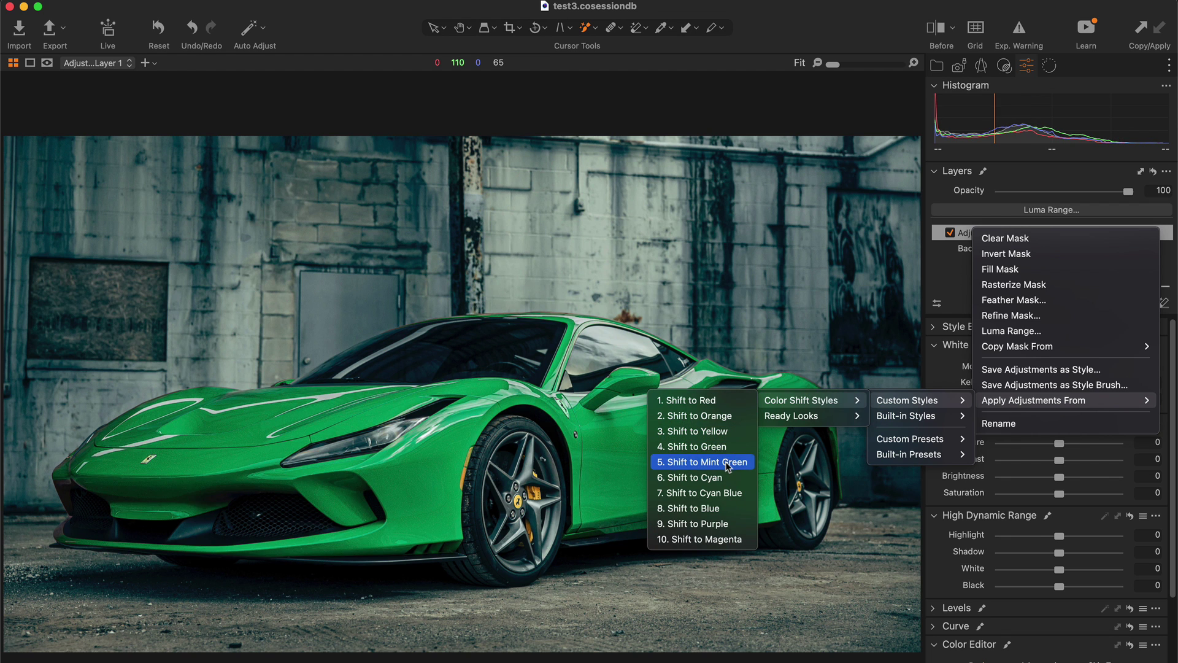
left_click(713, 478)
key("y")
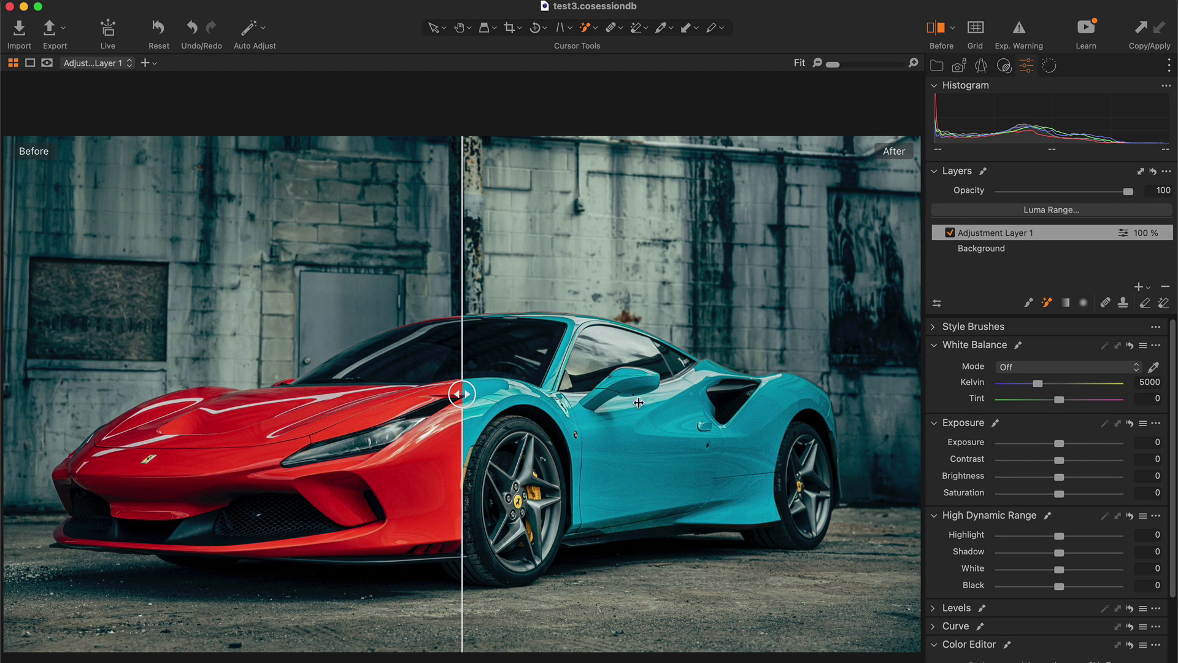
left_click_drag(461, 394, 205, 392)
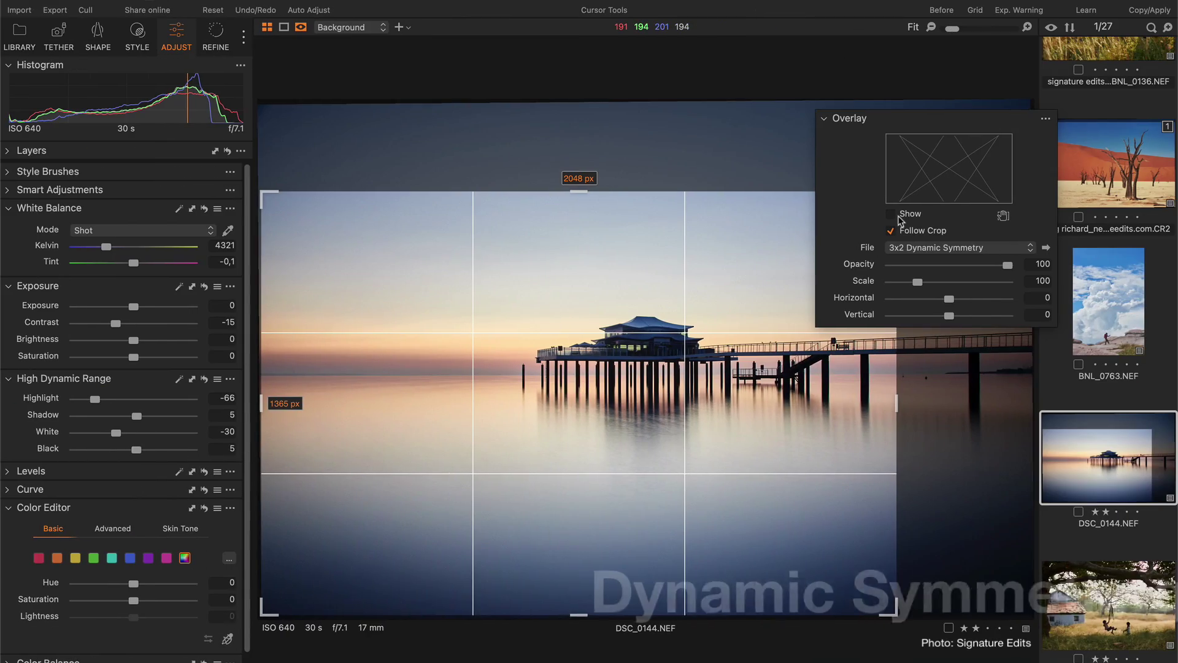
Step: Show the Dynamic Symmetry overlay, shift the pier crop, then set the crop ratio to Cinema Look
left_click(899, 216)
left_click_drag(649, 415, 695, 390)
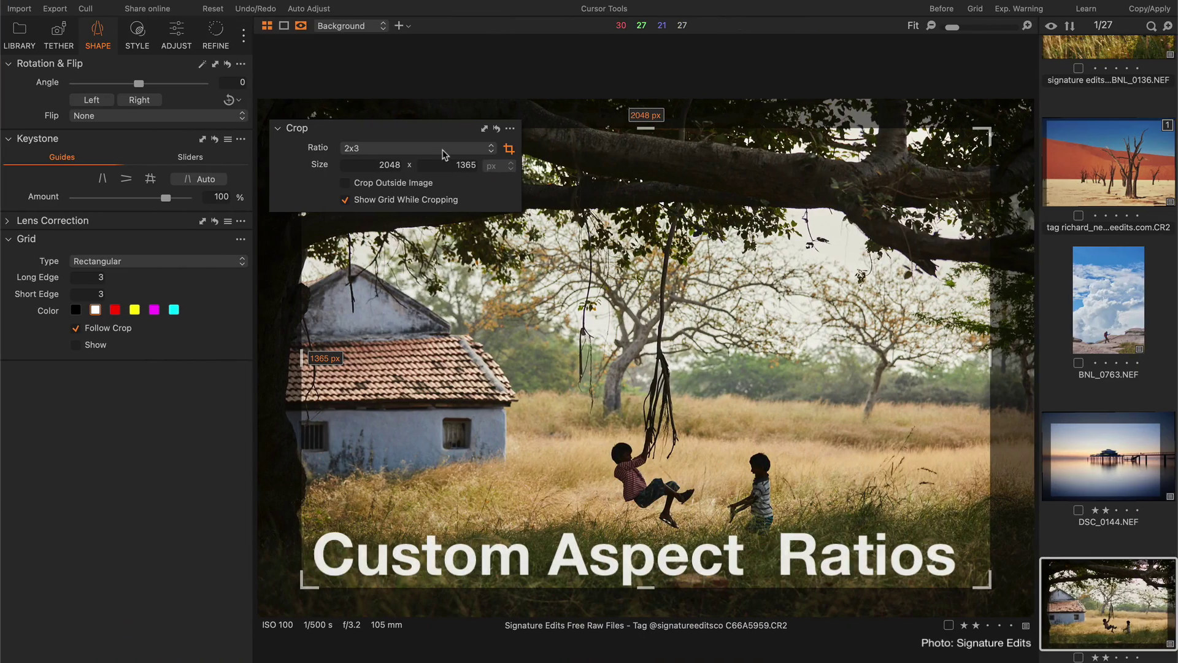
left_click(445, 150)
left_click(414, 232)
left_click(432, 154)
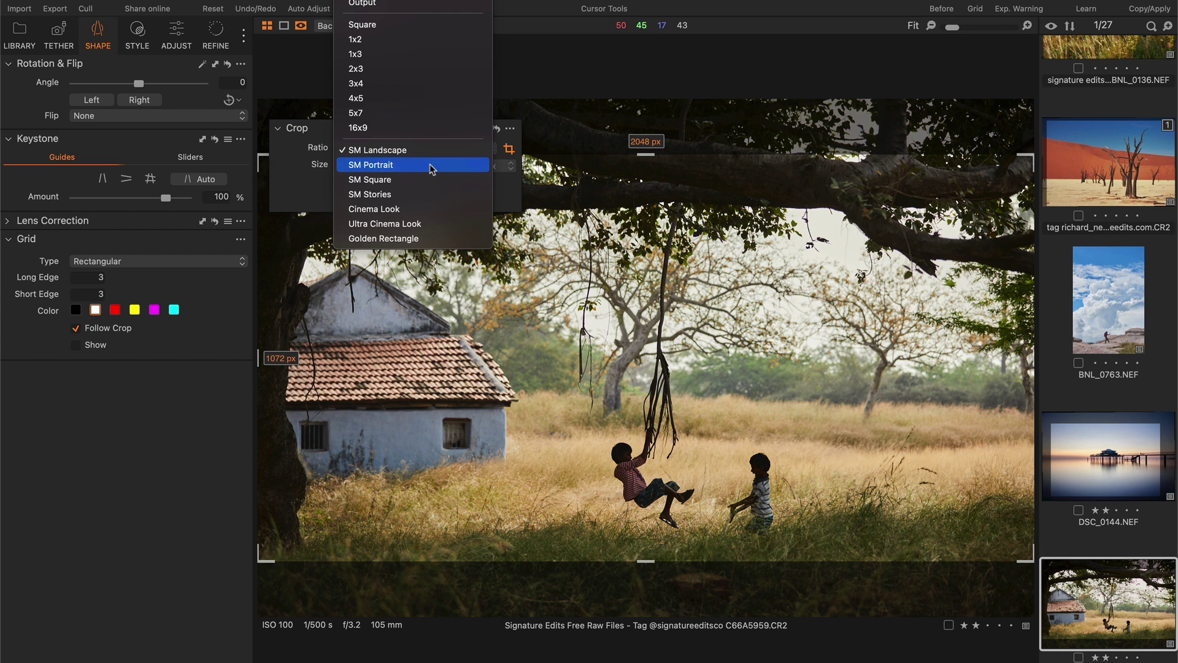
left_click(424, 211)
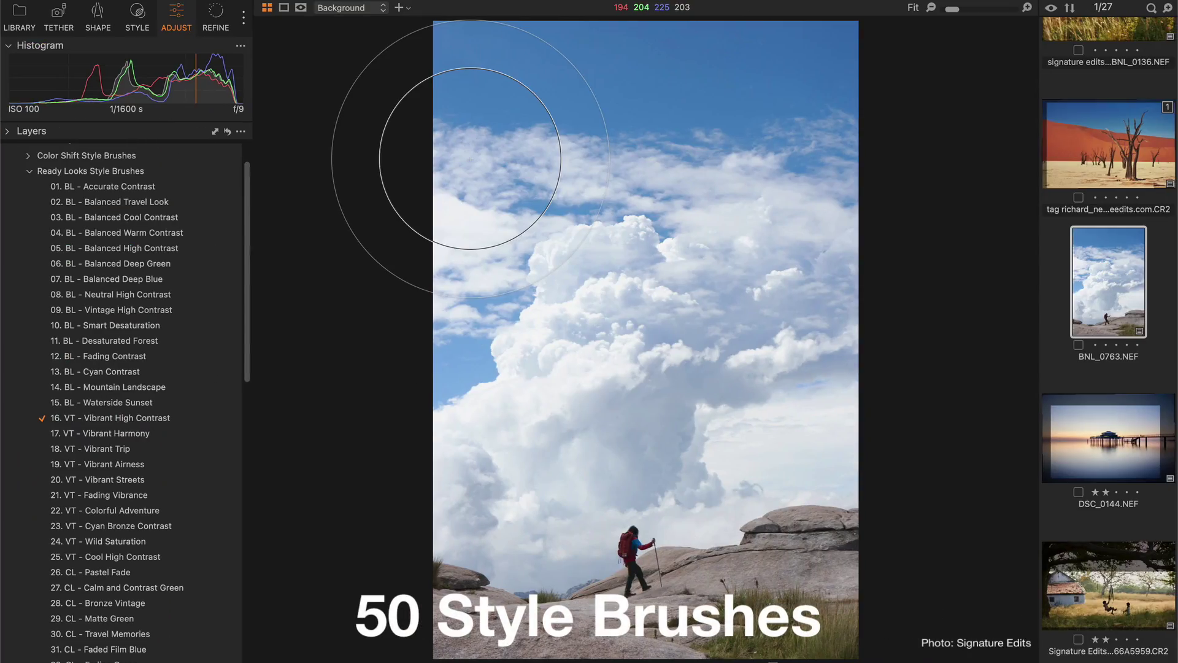
Step: Paint the Vibrant High Contrast style brush across the sky, clouds and rocks
mouse_move(470, 159)
left_mouse_down()
mouse_move(434, 39)
mouse_move(855, 39)
mouse_move(973, 231)
left_mouse_up()
mouse_move(427, 275)
left_mouse_down()
mouse_move(871, 341)
mouse_move(819, 440)
mouse_move(577, 434)
mouse_move(790, 635)
mouse_move(487, 618)
left_mouse_up()
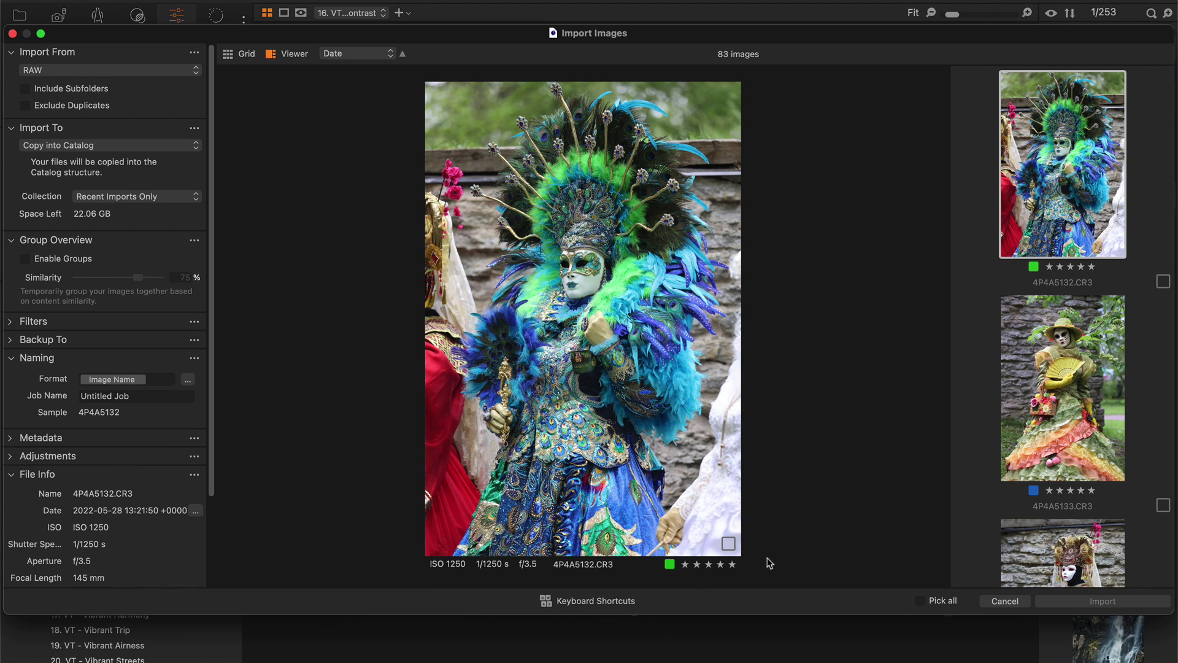
Step: Rate 4P4A5132 four stars and give it a red colour label
left_click(685, 564)
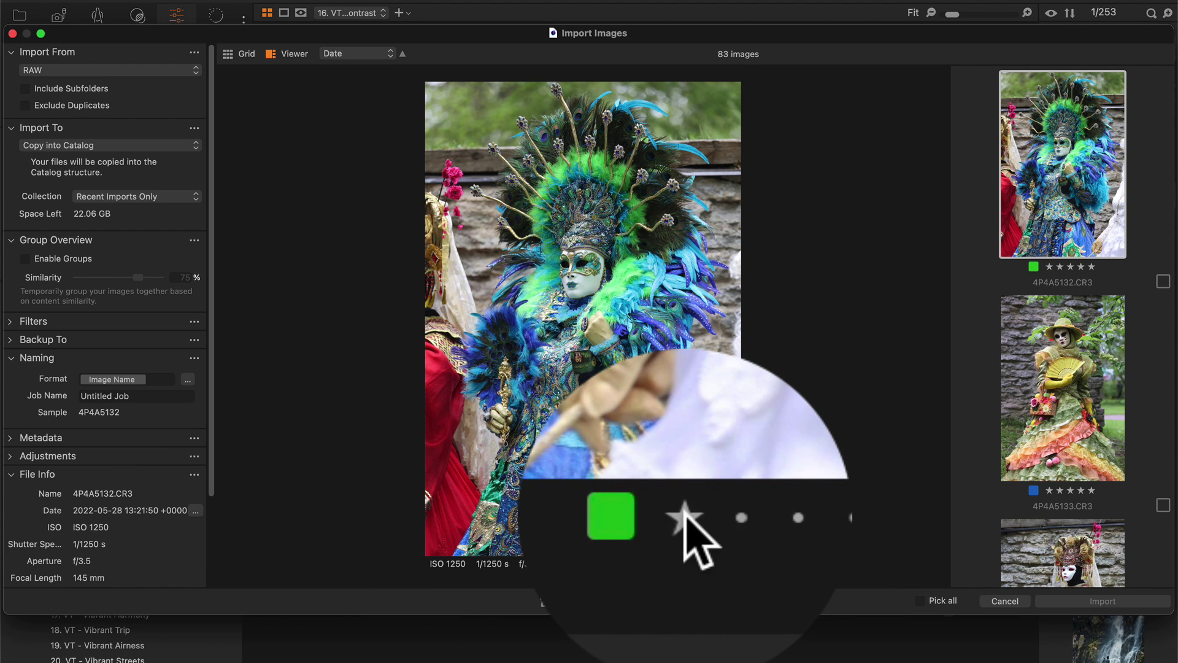
left_click(718, 564)
left_click(671, 565)
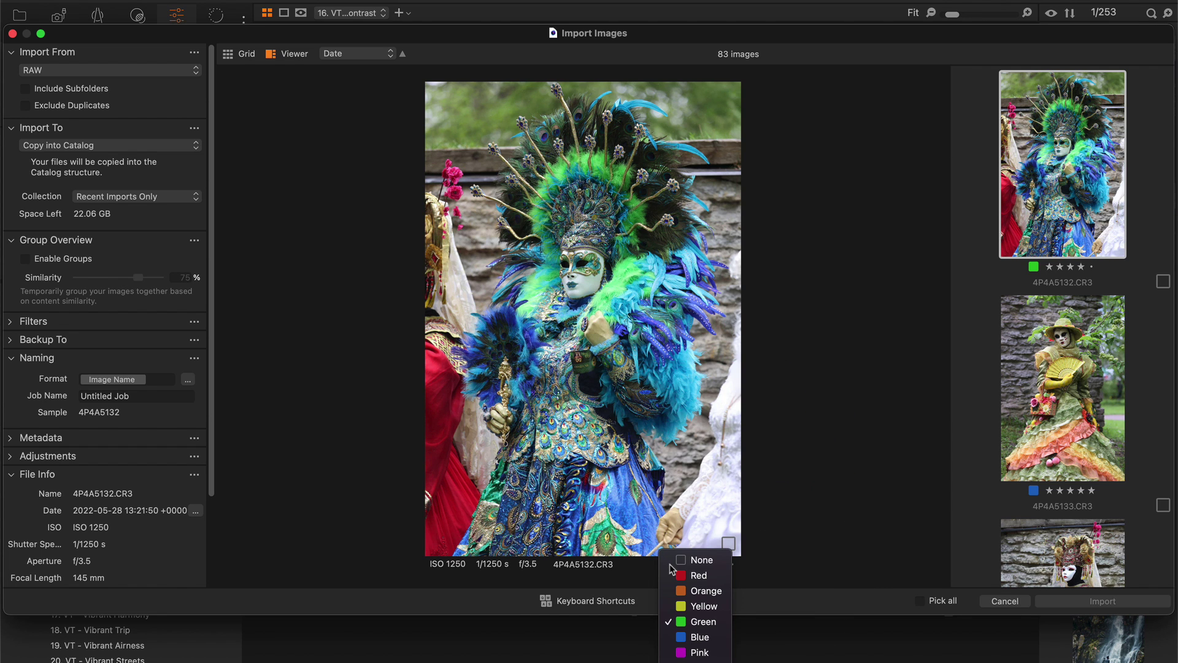
left_click(699, 575)
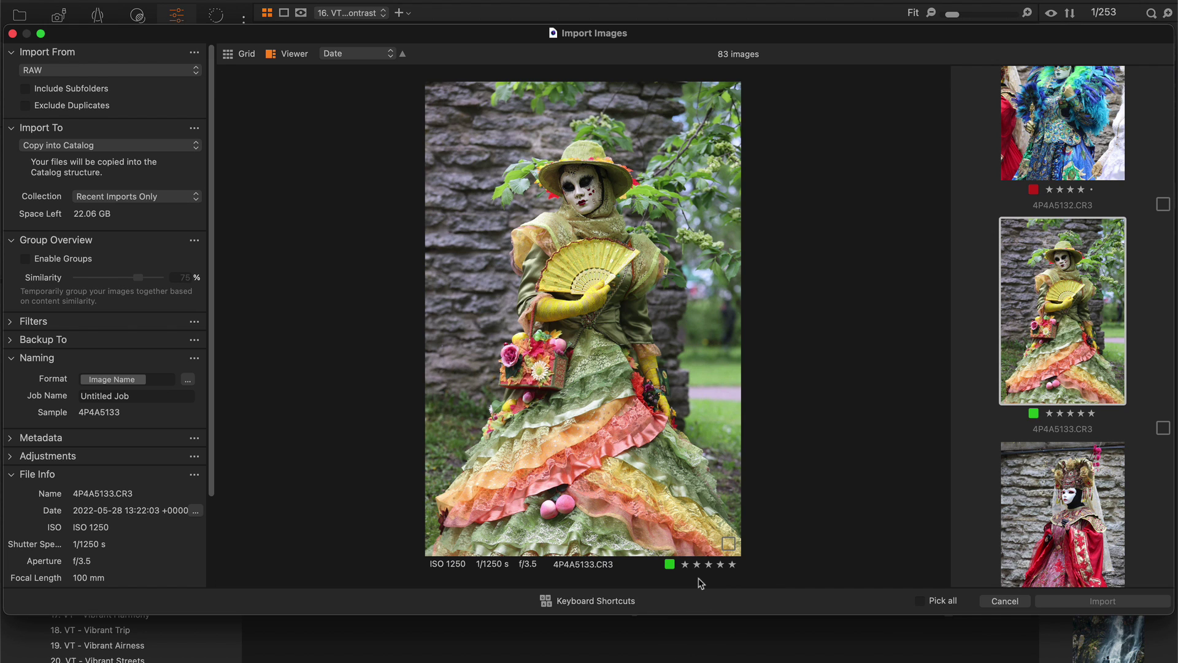
Step: Move on to 4P4A5135 and filter the import to three-star images
key("Right")
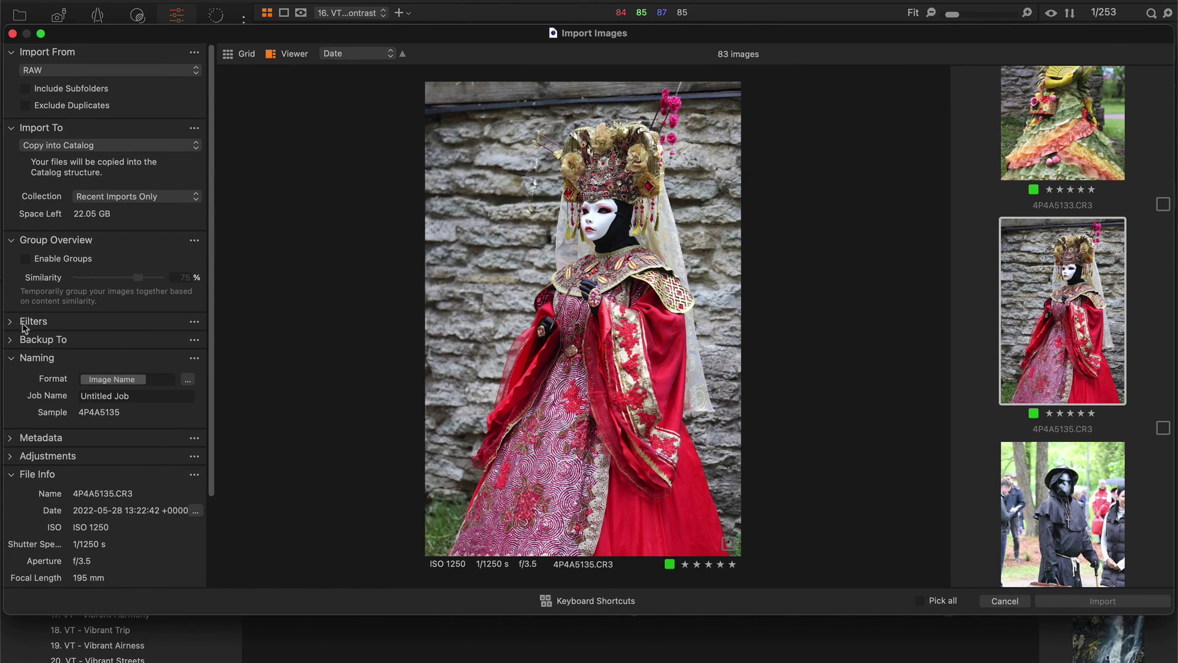
left_click(19, 325)
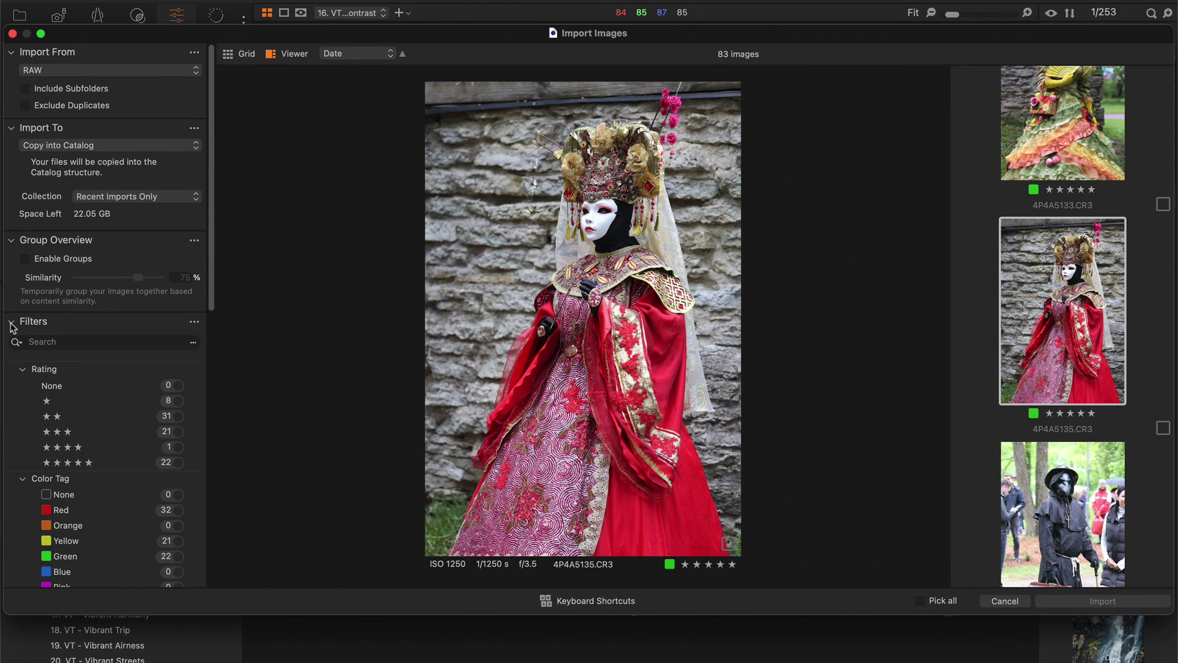
scroll(135, 396, "down", 5)
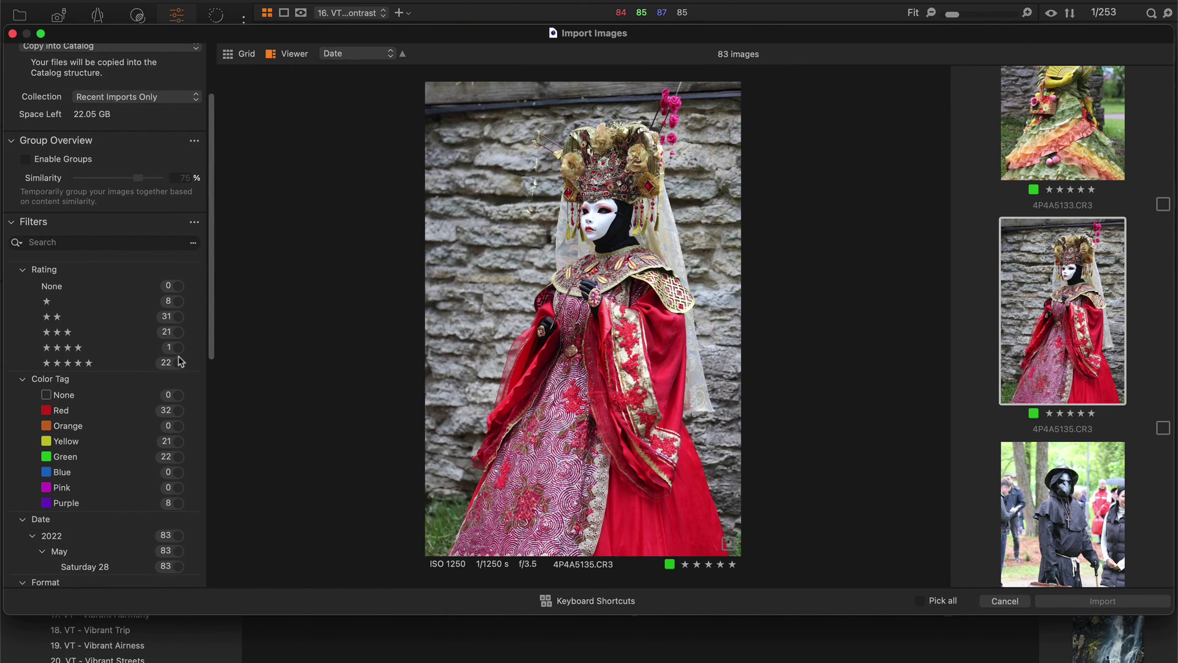
left_click(178, 332)
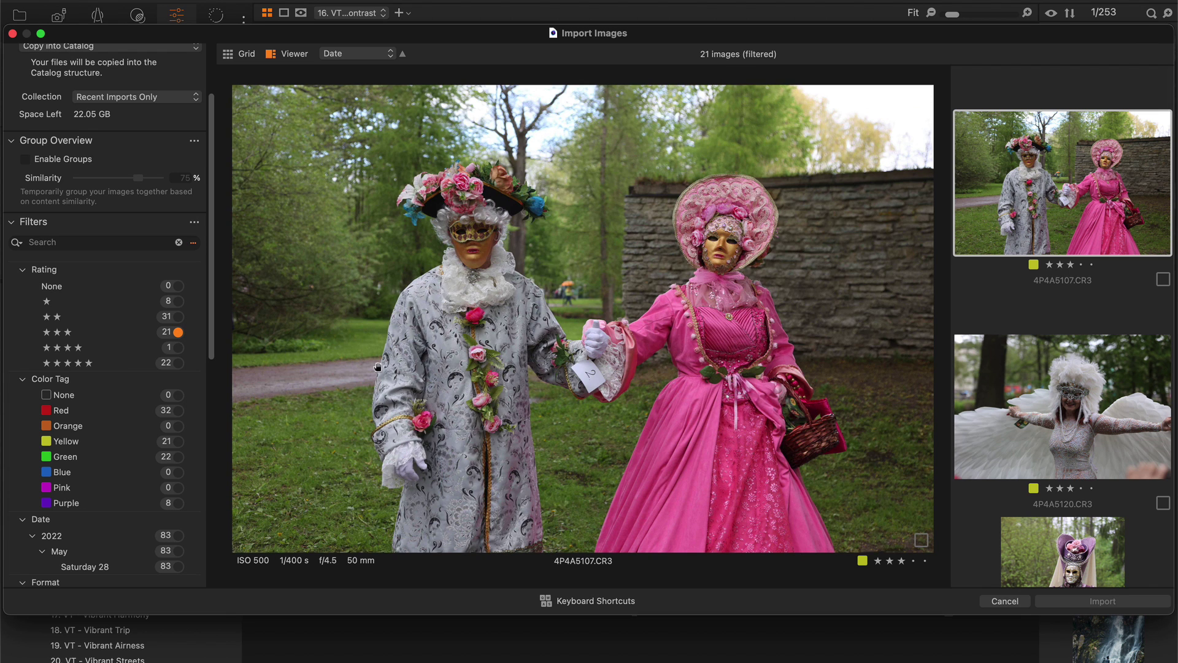
Step: Filter the import to green-labelled images and check the current photo at 100%
left_click(177, 410)
left_click(178, 332)
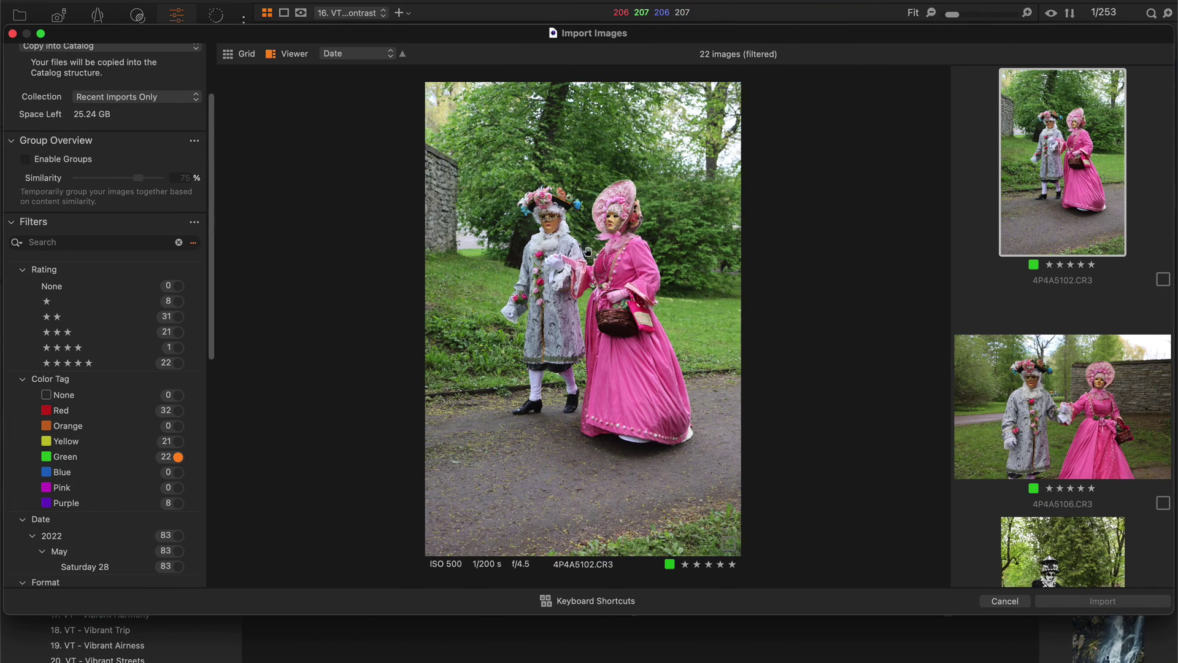
left_click(588, 252)
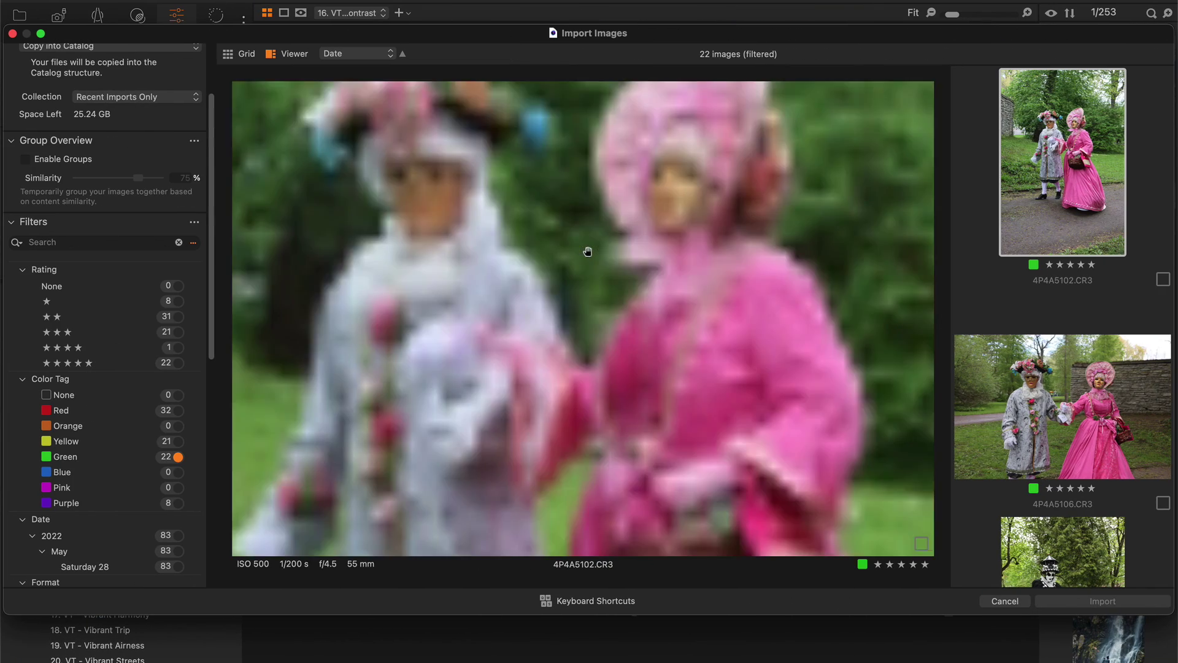
left_click(588, 252)
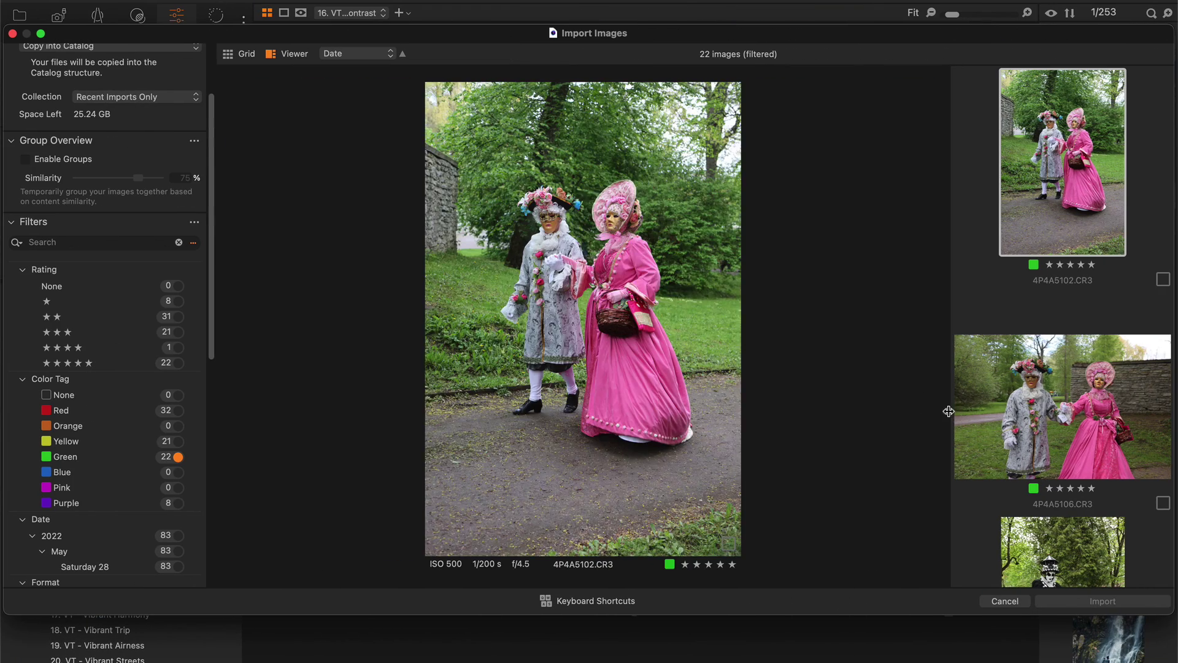
Step: Select 4P4A5109 and inspect its sharpness at 100% before returning to fit view
left_click(1045, 540)
left_click(543, 246)
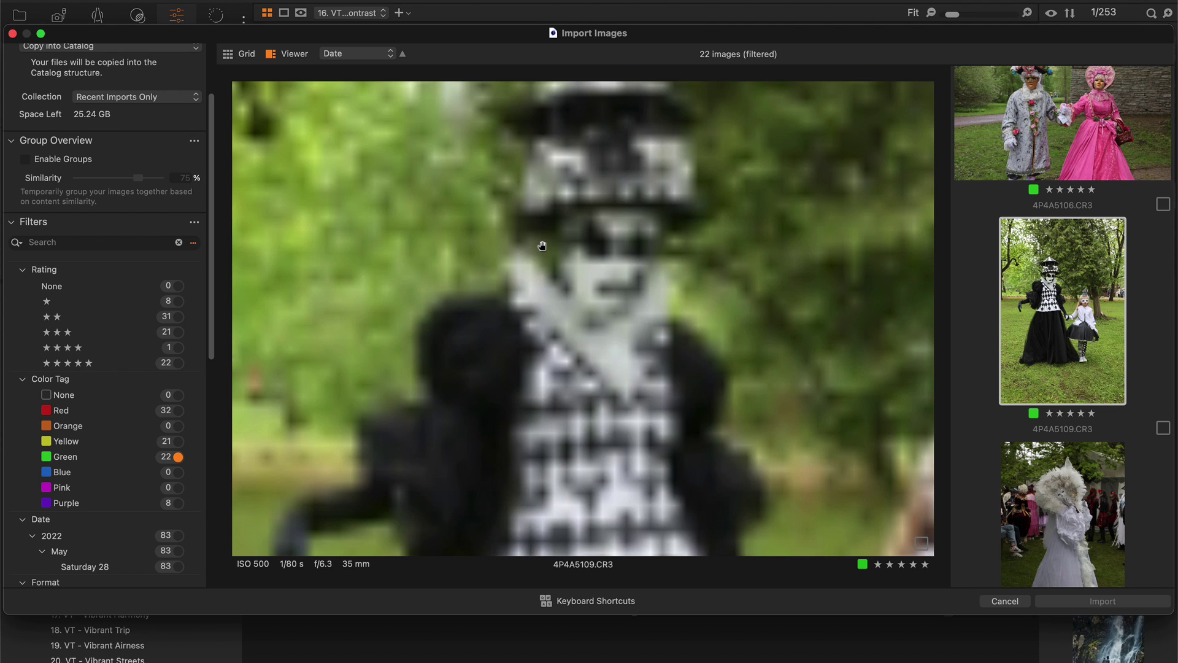
left_click(543, 246)
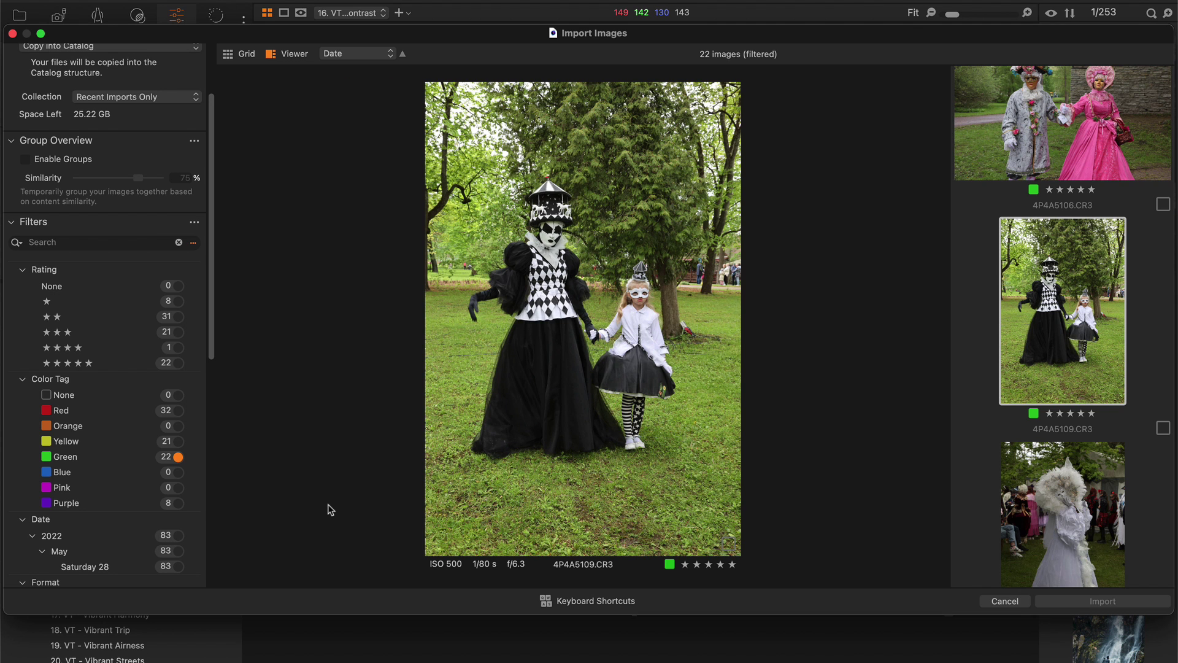
scroll(159, 430, "down", 10)
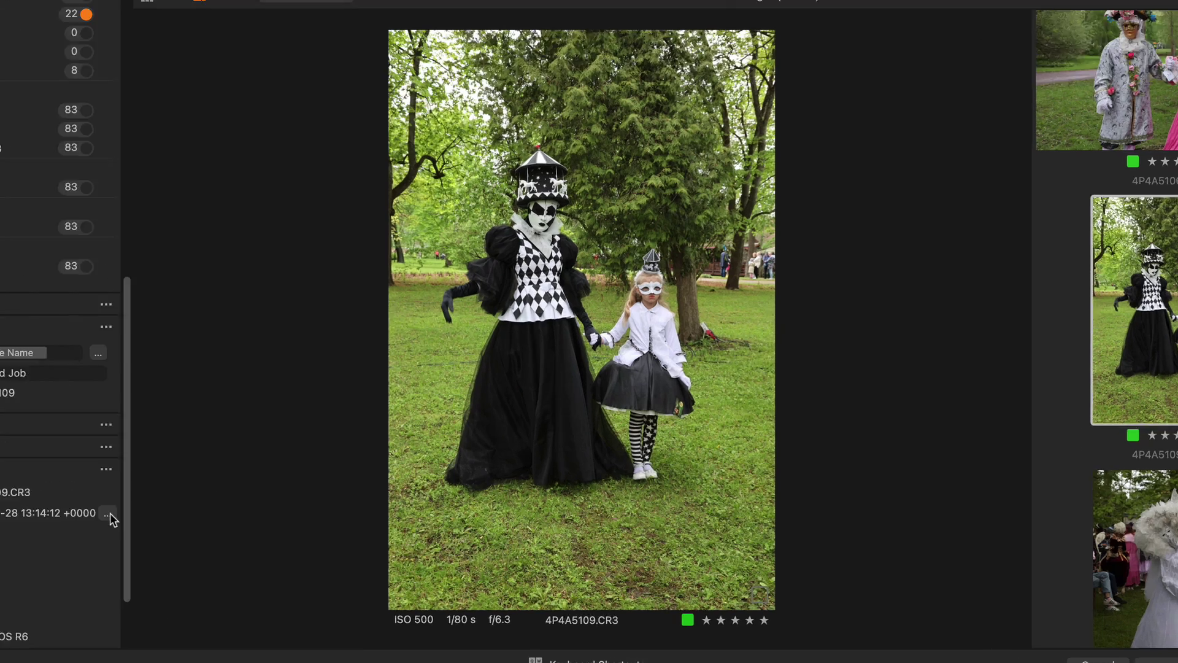
Step: Shift 4P4A5109's capture date forward two days and its hour back two hours
left_click(195, 477)
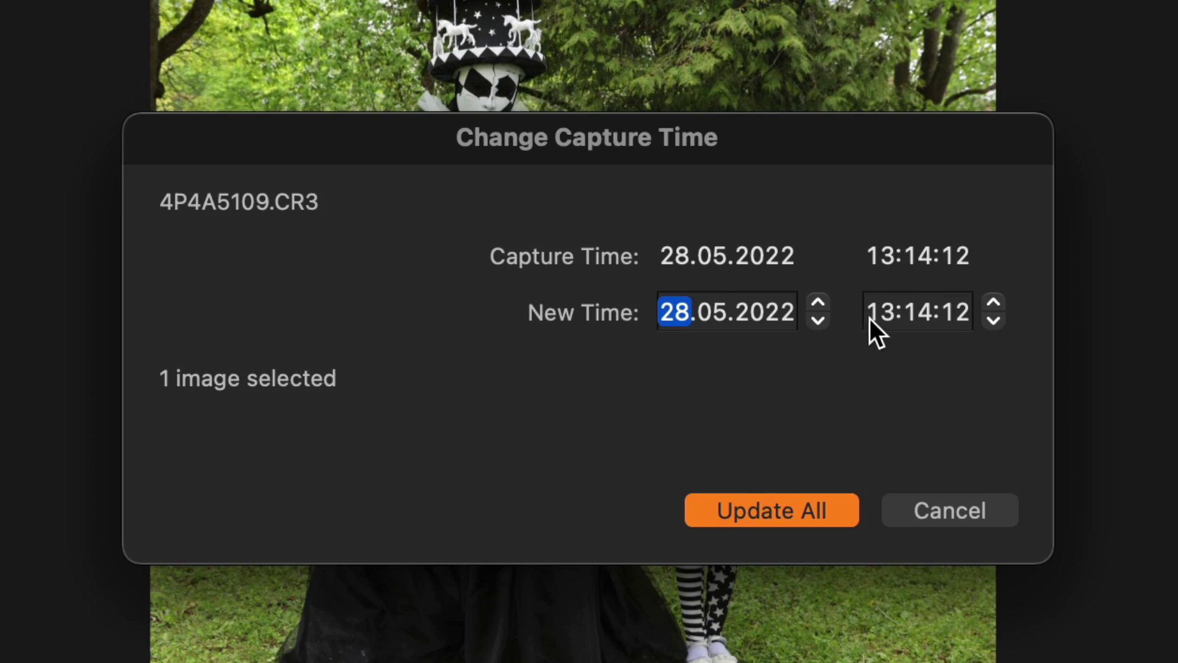
left_click(818, 303)
left_click(818, 303)
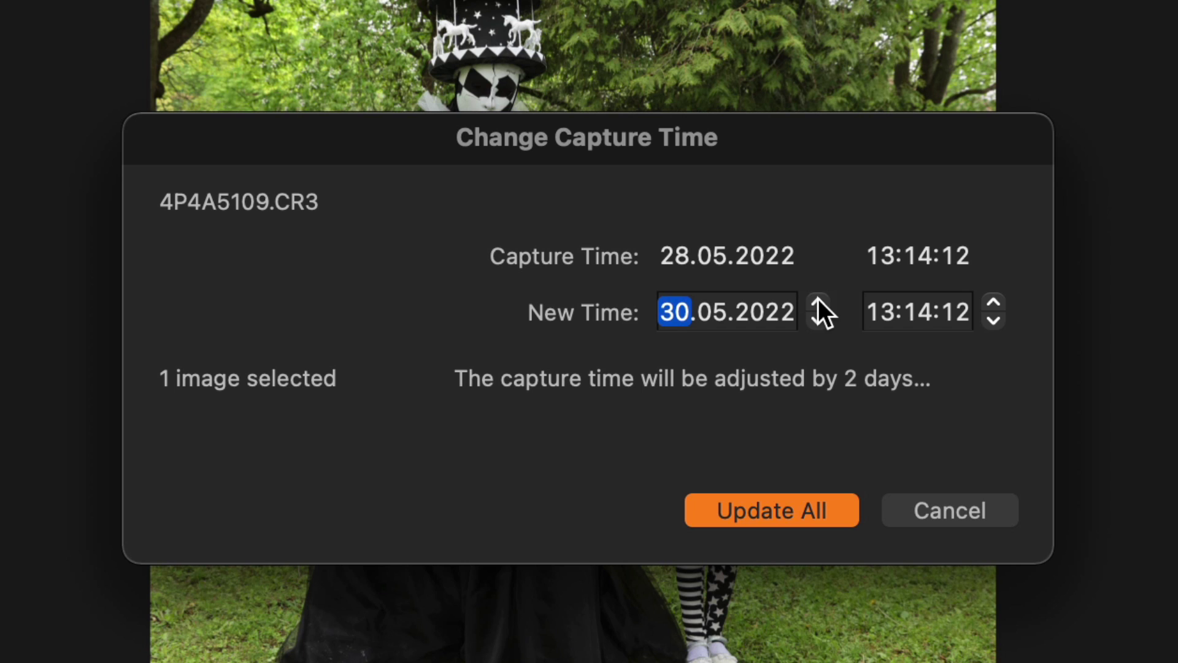
left_click(994, 319)
left_click(994, 319)
left_click(994, 319)
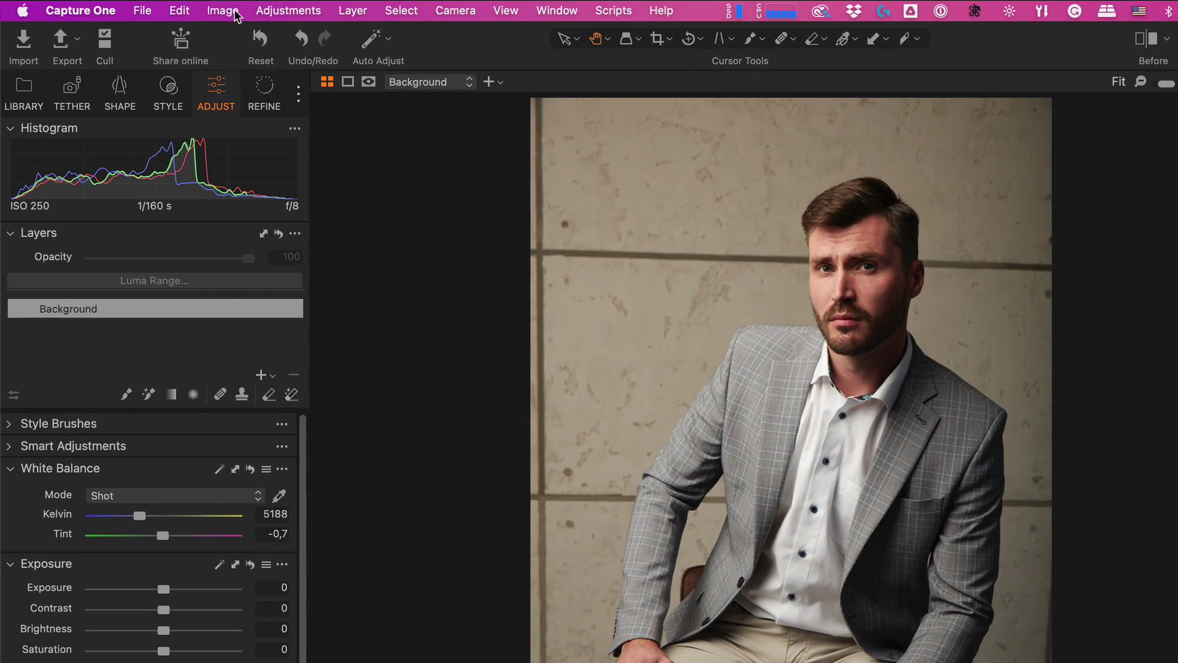
Step: Through the Image menu, move the portrait's capture date forward one day and back two hours
left_click(222, 10)
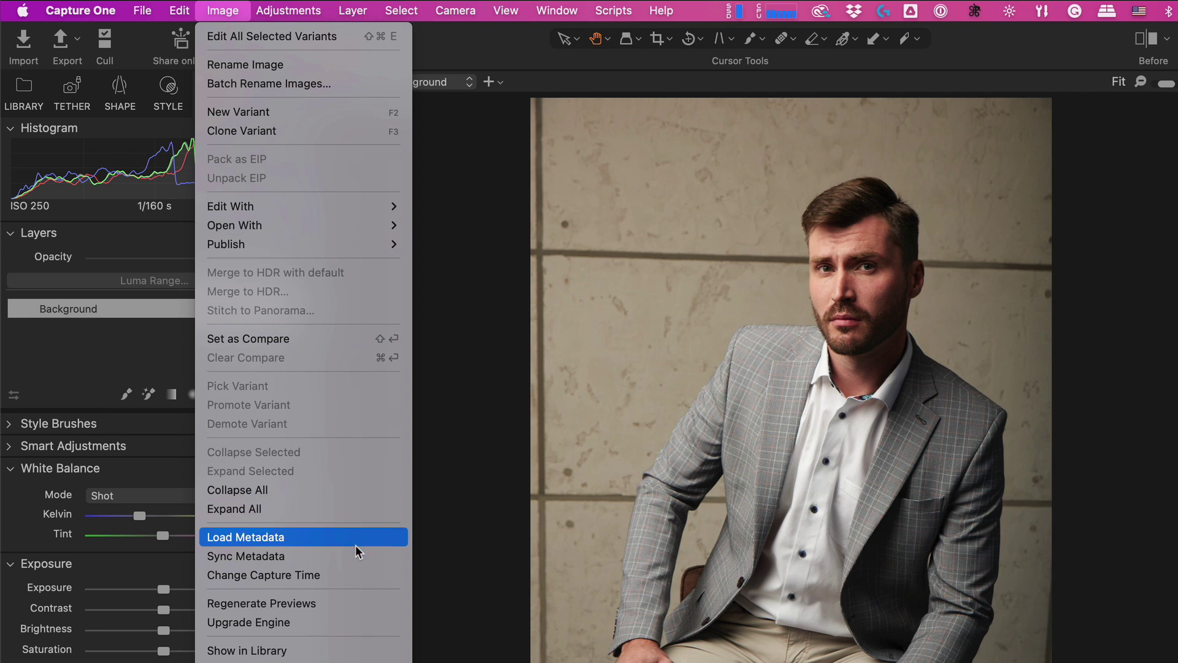
left_click(347, 576)
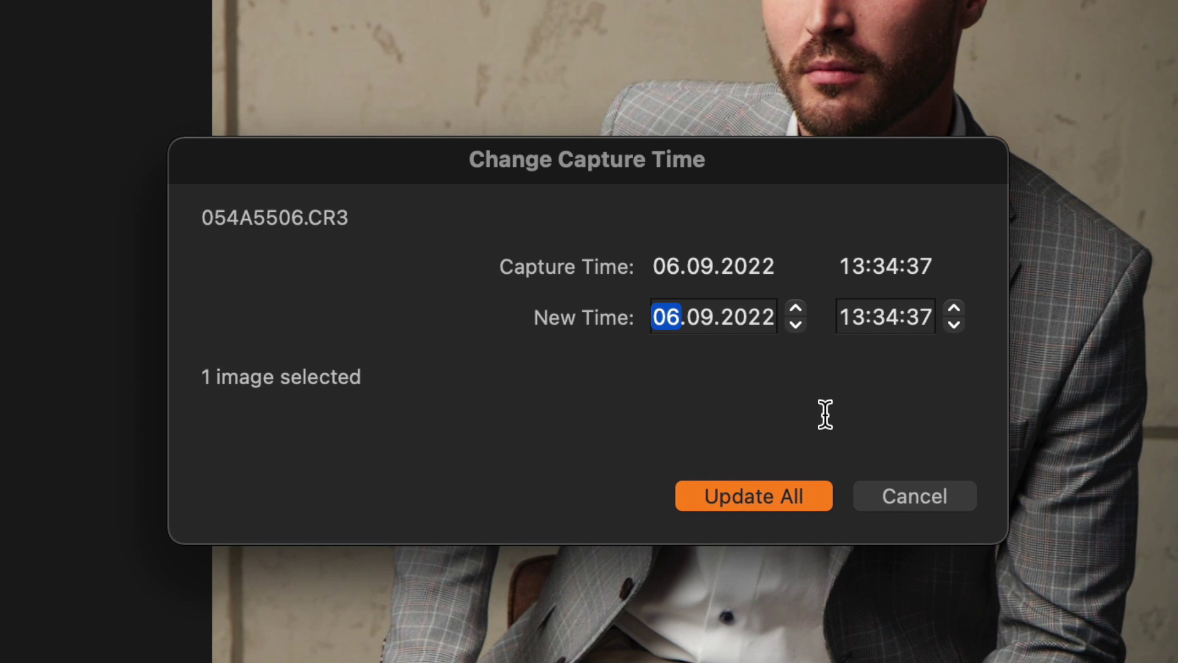
left_click(796, 308)
left_click(955, 323)
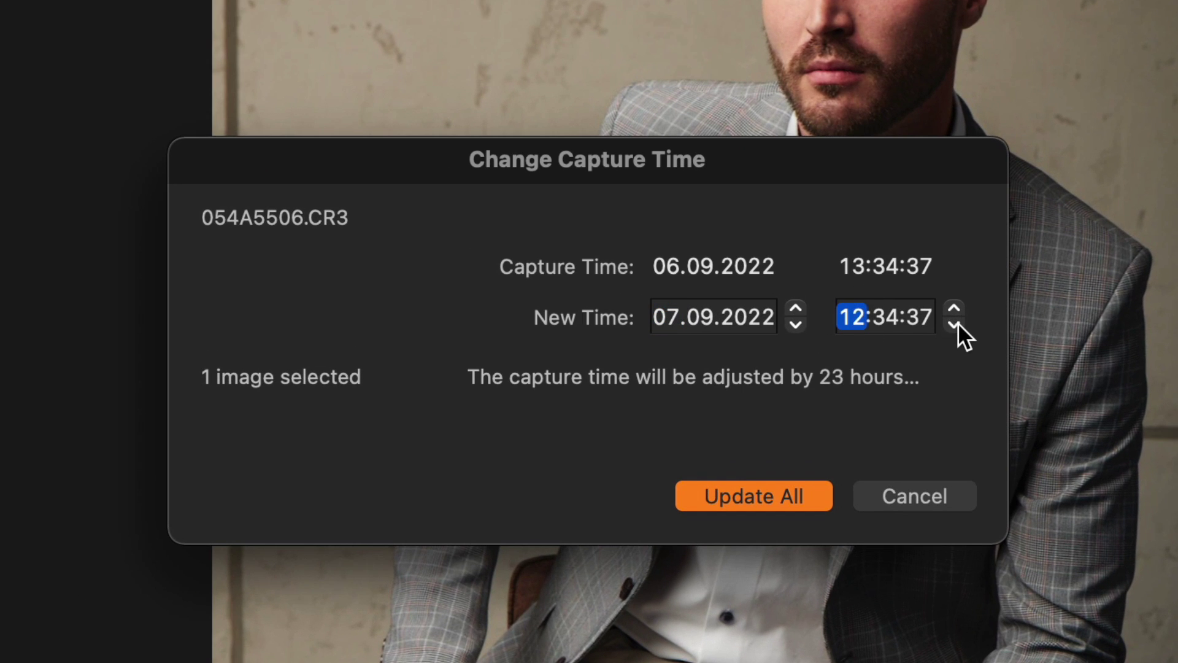
left_click(955, 323)
left_click(955, 323)
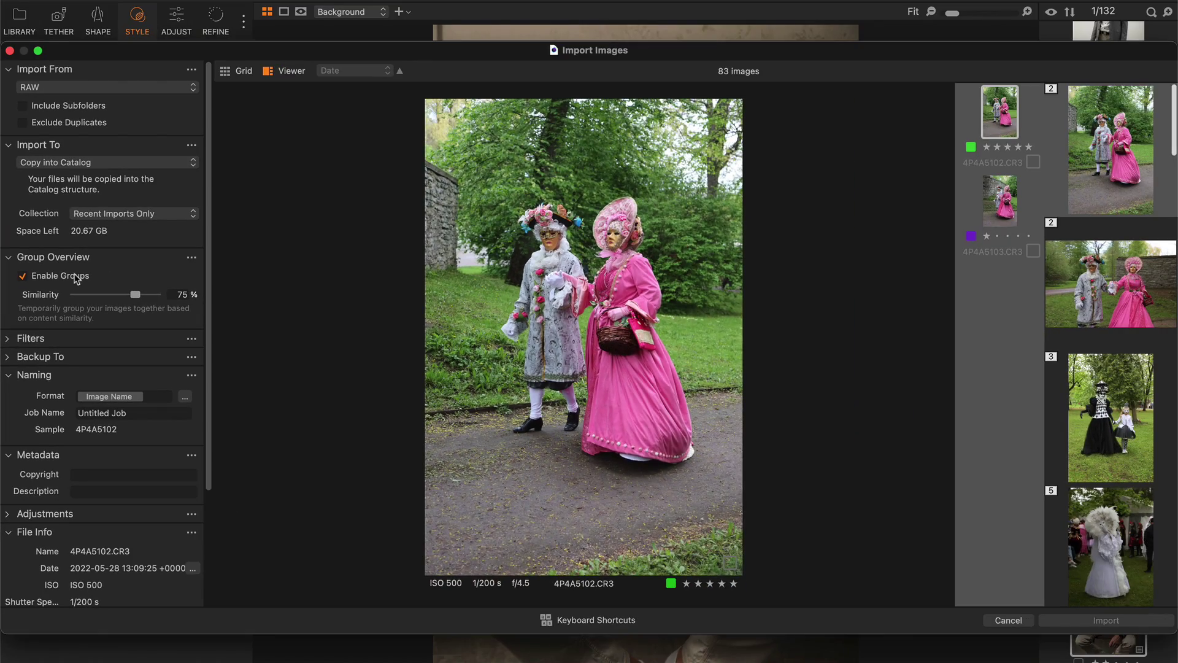
Step: Step through the similar-image groups, browsing within the purple costume group
key("Down")
key("Down")
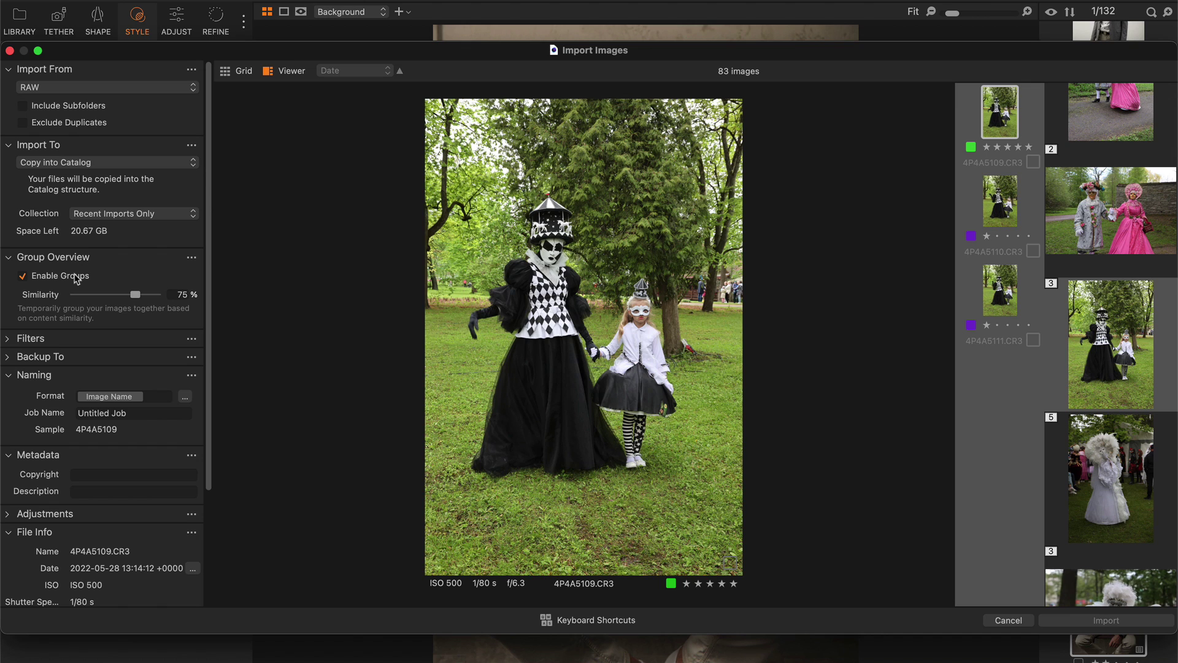
key("Down")
key("Down")
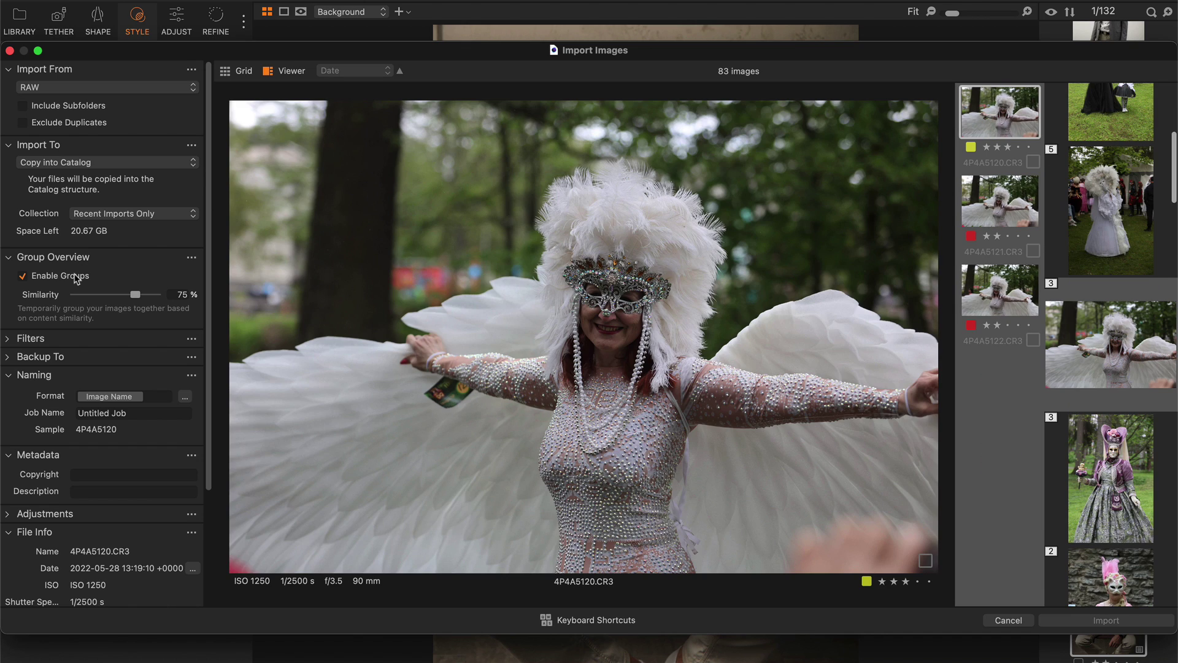
key("Down")
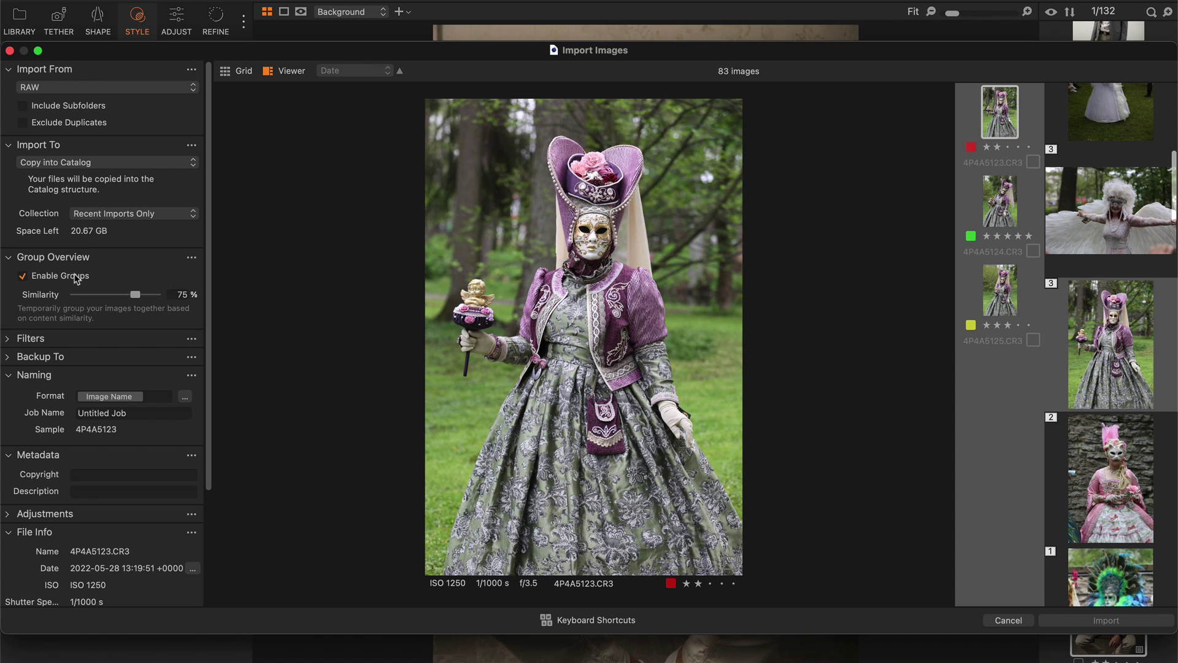
key("Right")
key("Left")
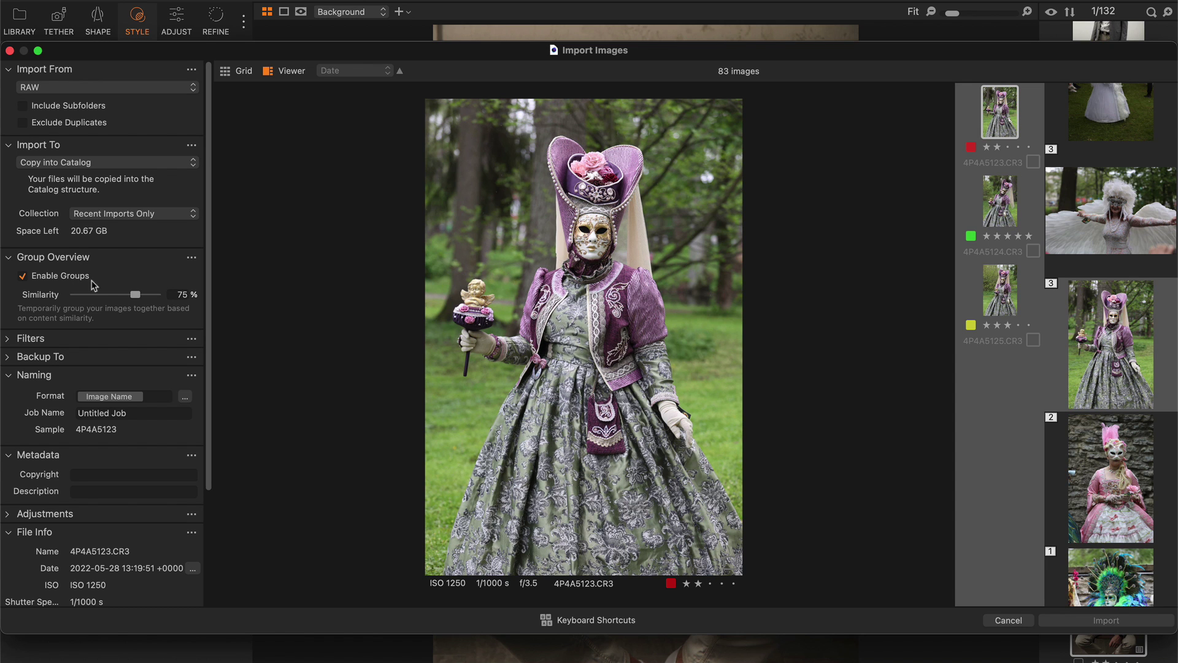
Step: Set grouping similarity to 75 and step through the following grouped images
mouse_move(135, 294)
left_mouse_down()
mouse_move(93, 297)
mouse_move(156, 295)
left_mouse_up()
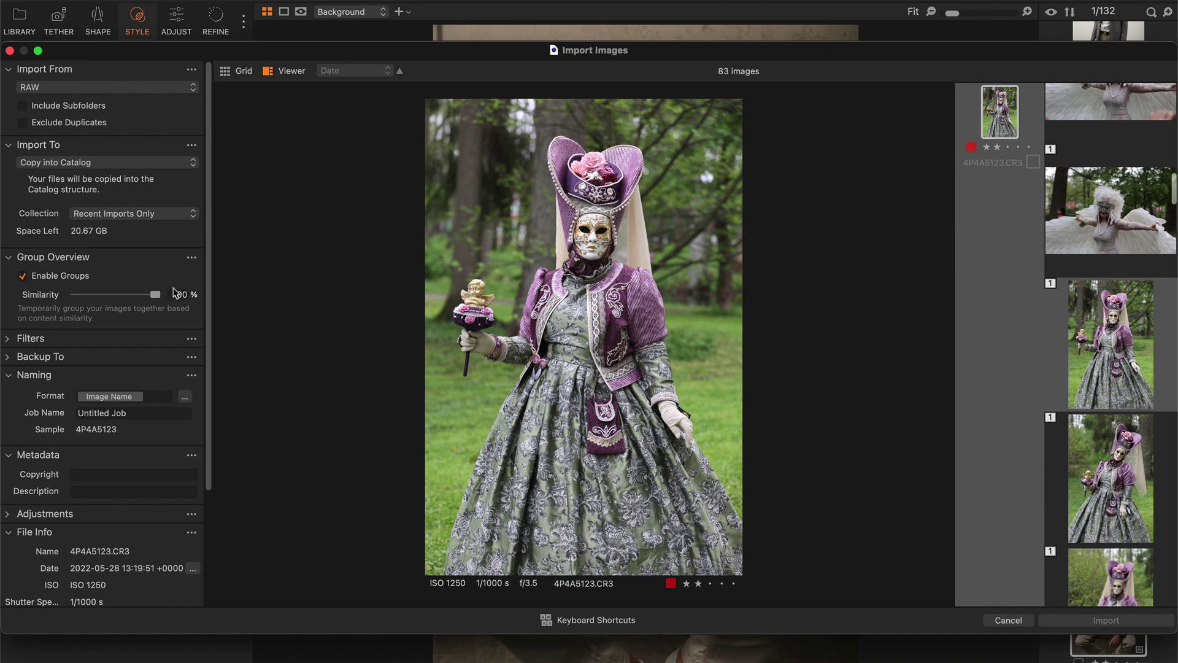
type("75")
key("Return")
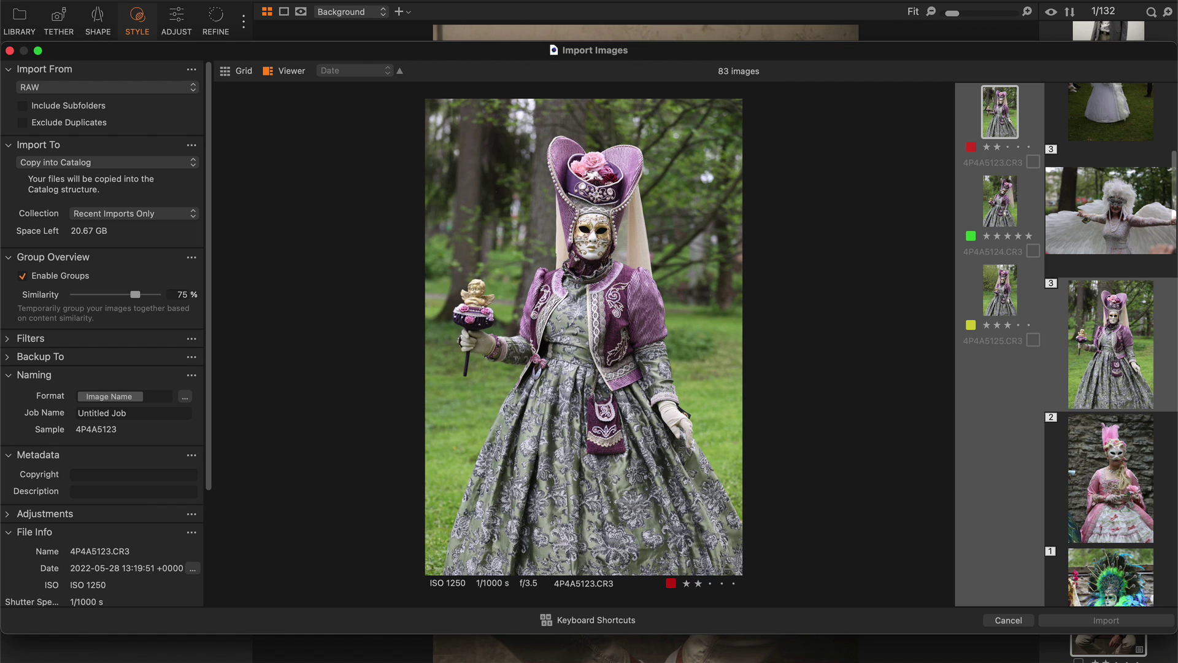
key("Down")
key("Down")
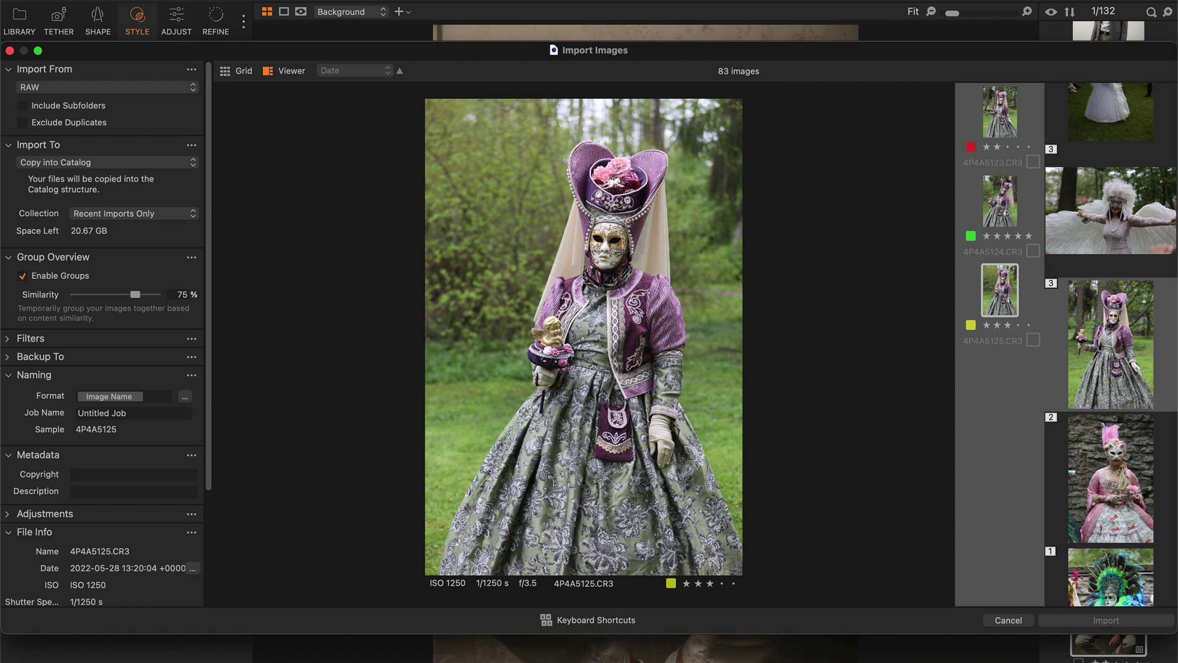
key("Down")
key("Down")
key("Down")
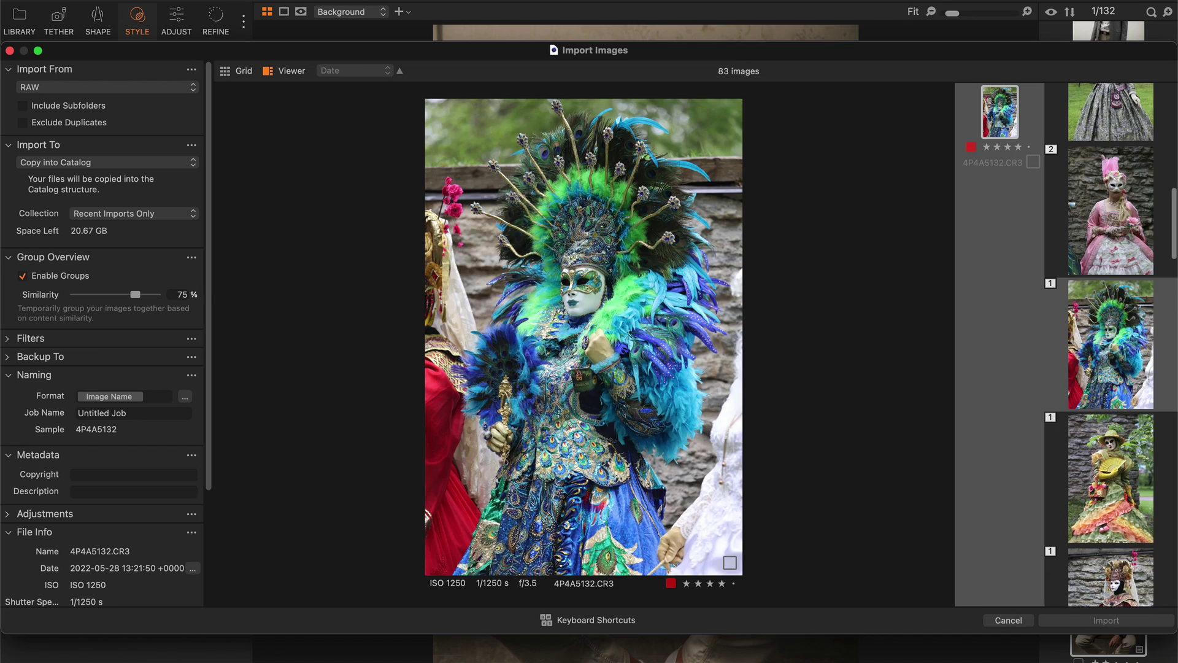
key("Down")
key("Down")
key("Down")
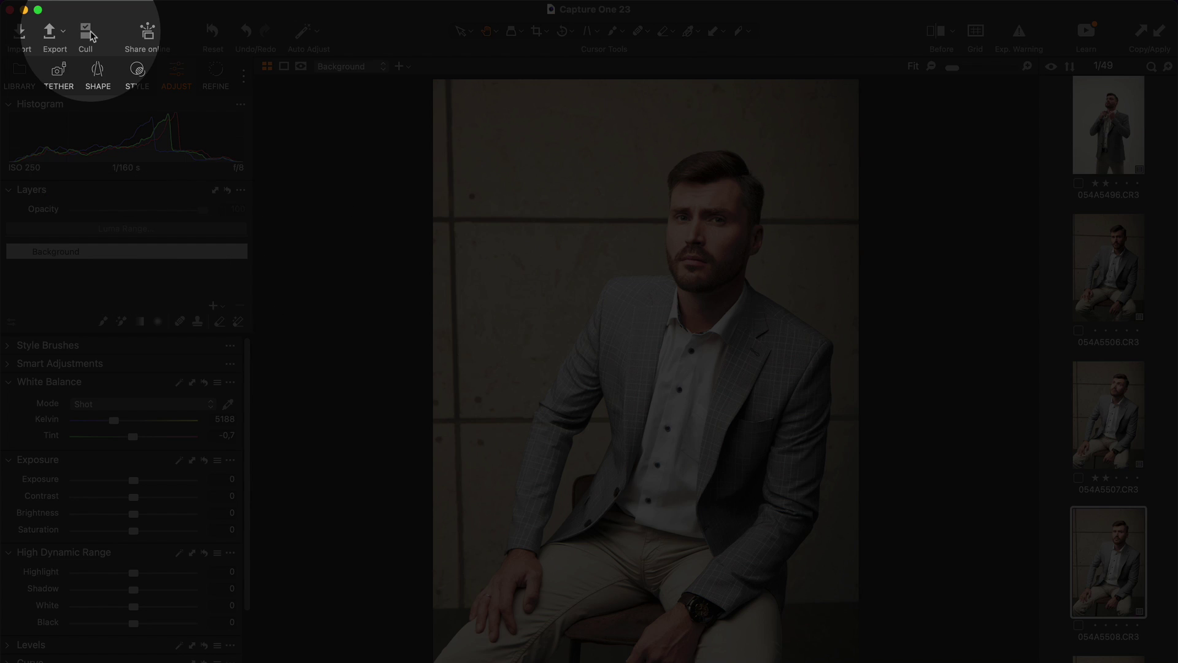
Step: Open Cull for the portraits and step to the previous image in the group
left_click(86, 34)
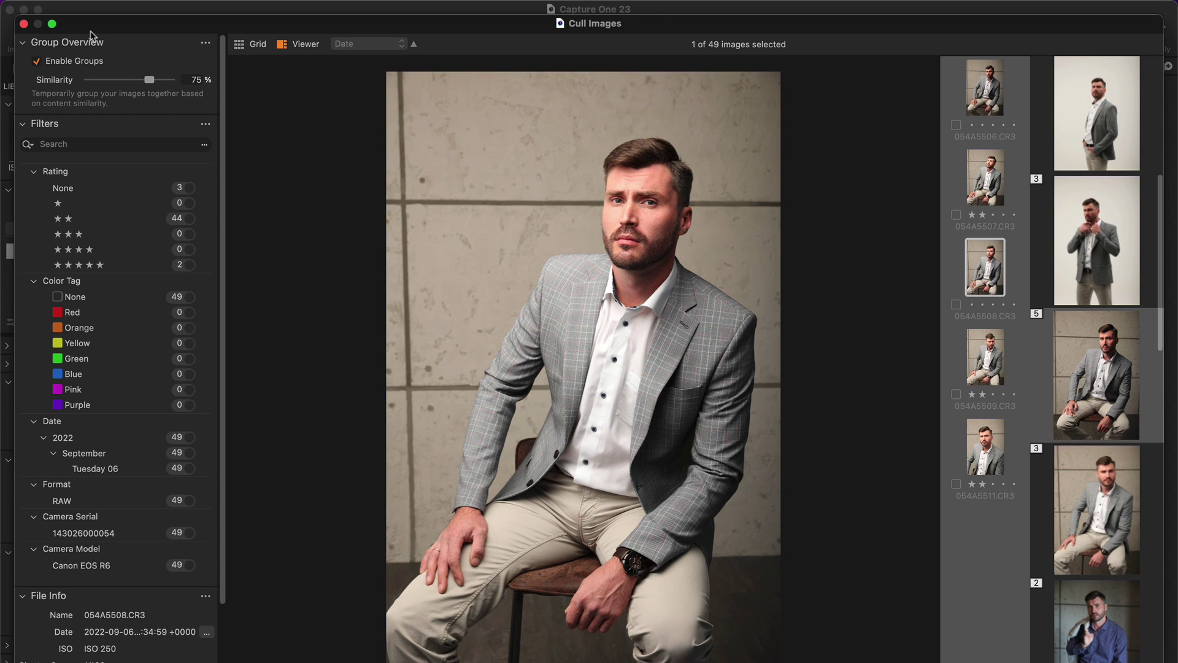
key("Up")
key("Up")
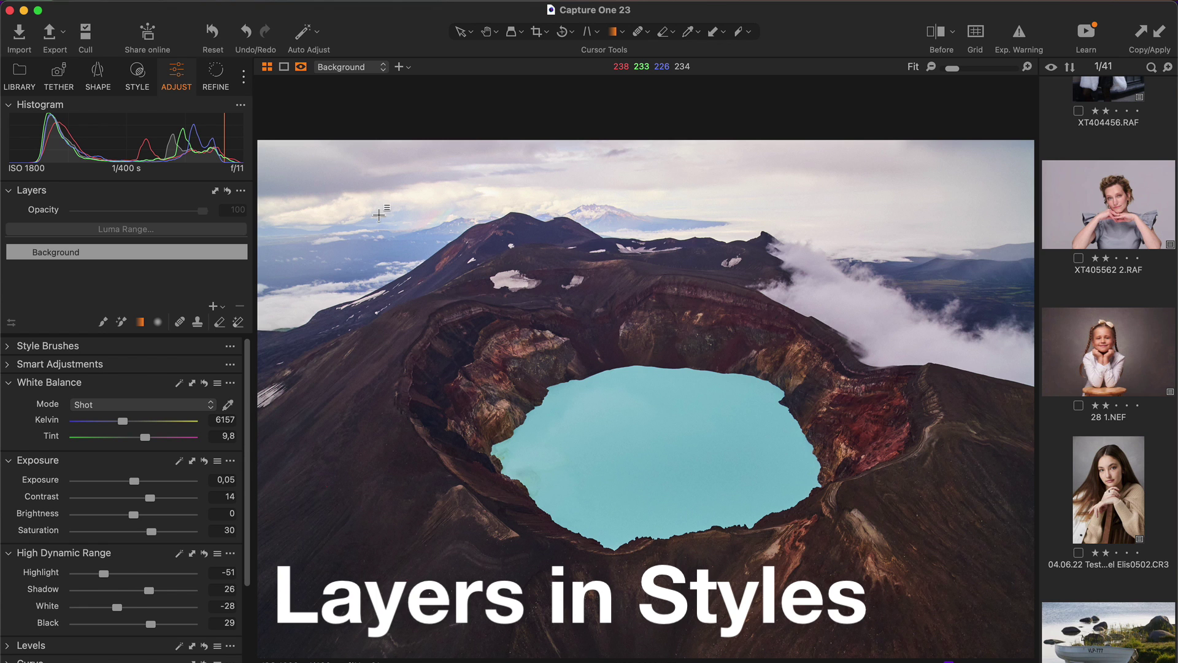
Step: Add a linear gradient-masked adjustment layer to the volcano photo and start saving a custom style
left_click_drag(379, 213, 882, 631)
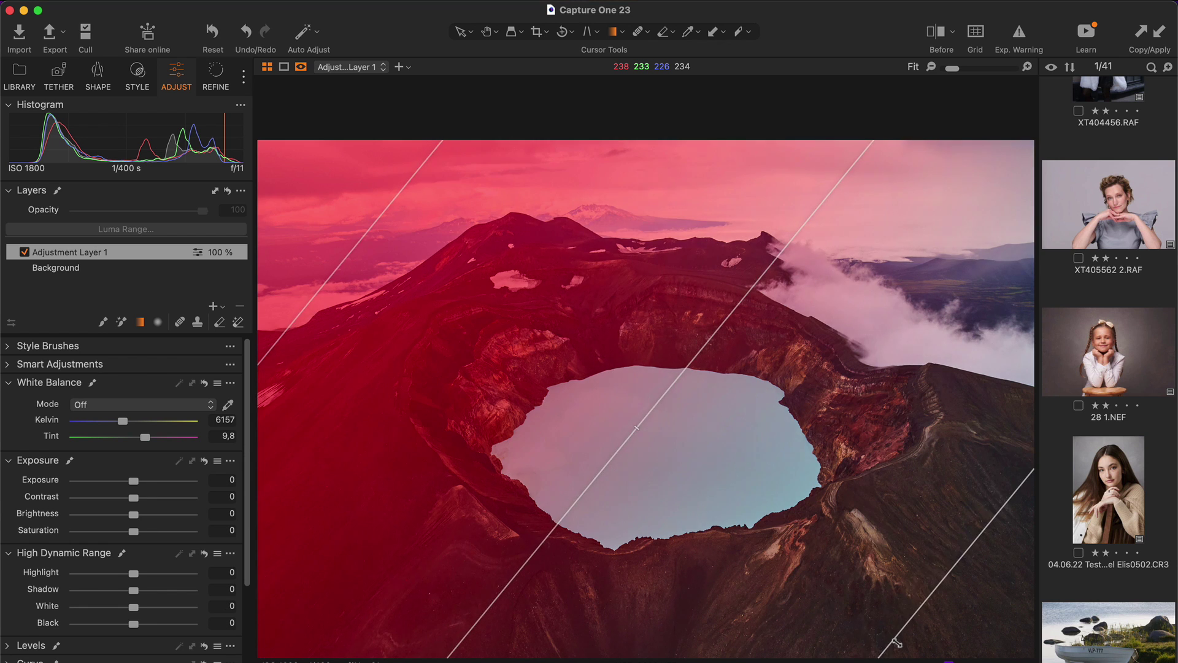
left_click(137, 73)
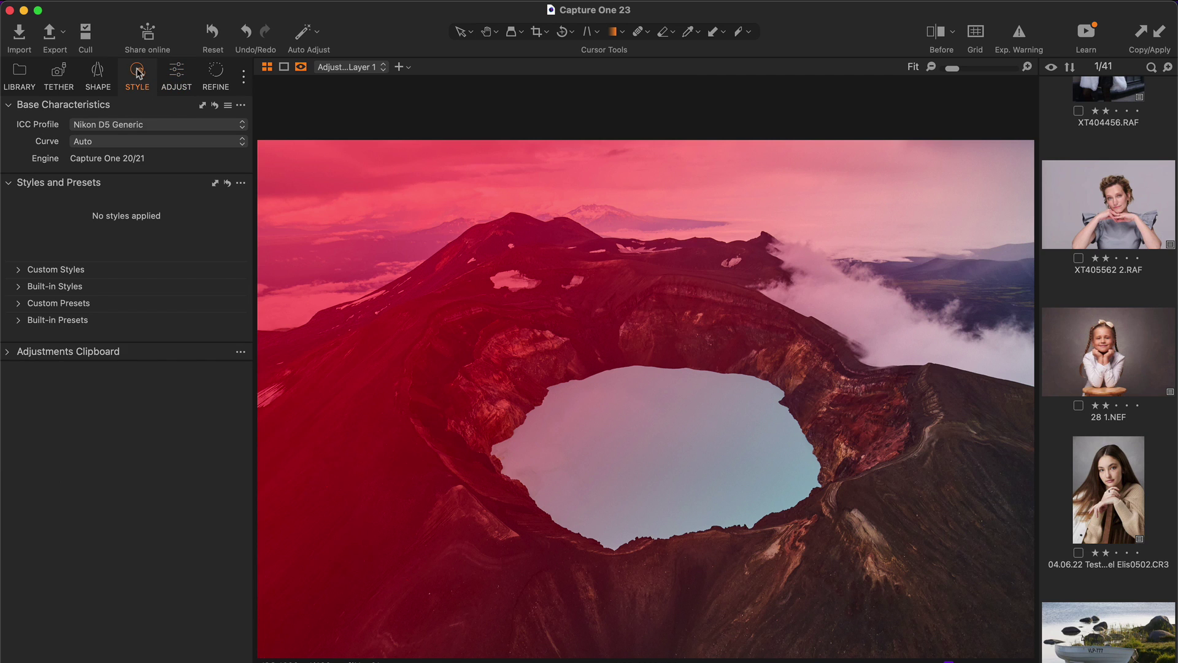
left_click(240, 183)
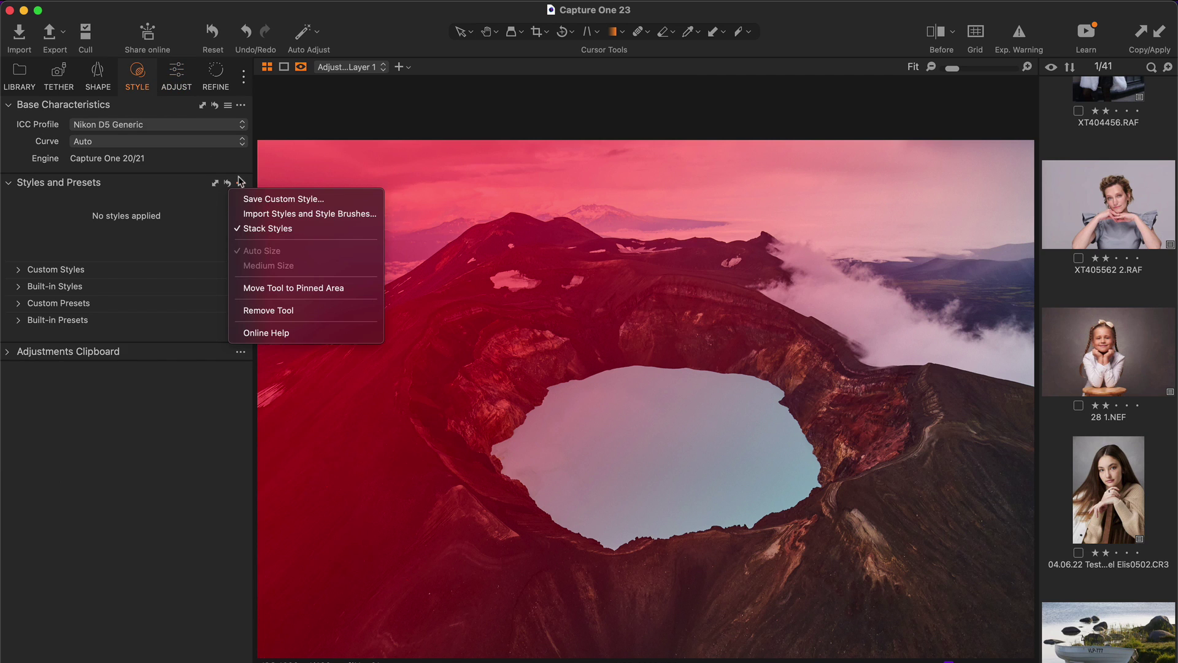
left_click(271, 200)
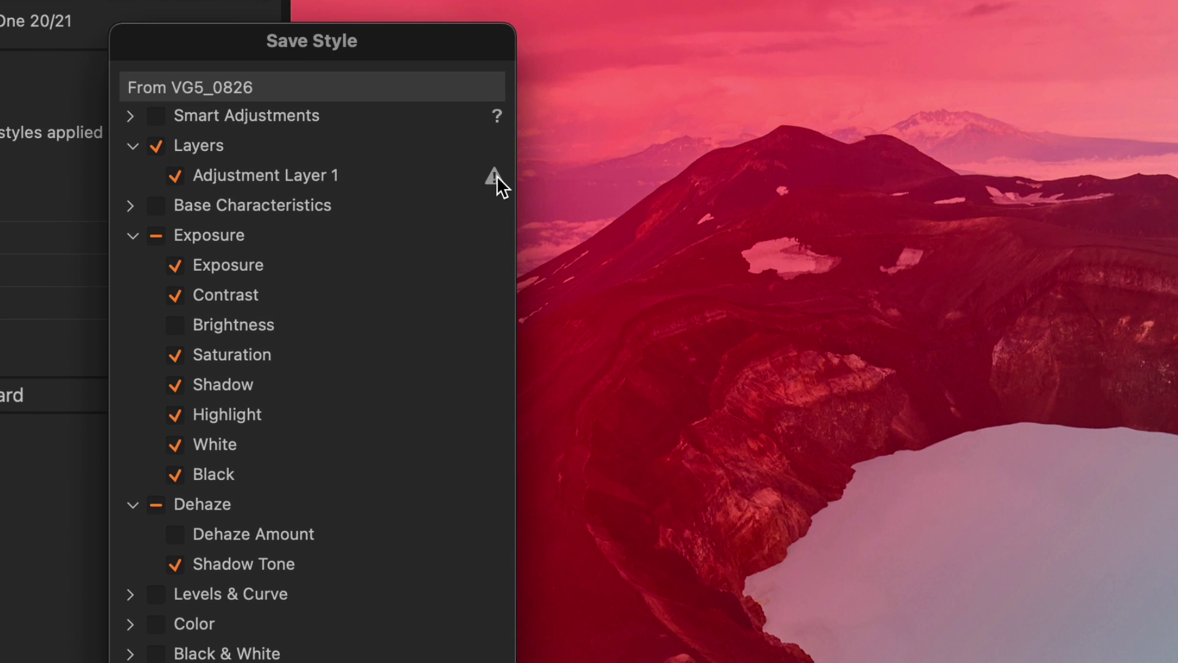
mouse_move(496, 176)
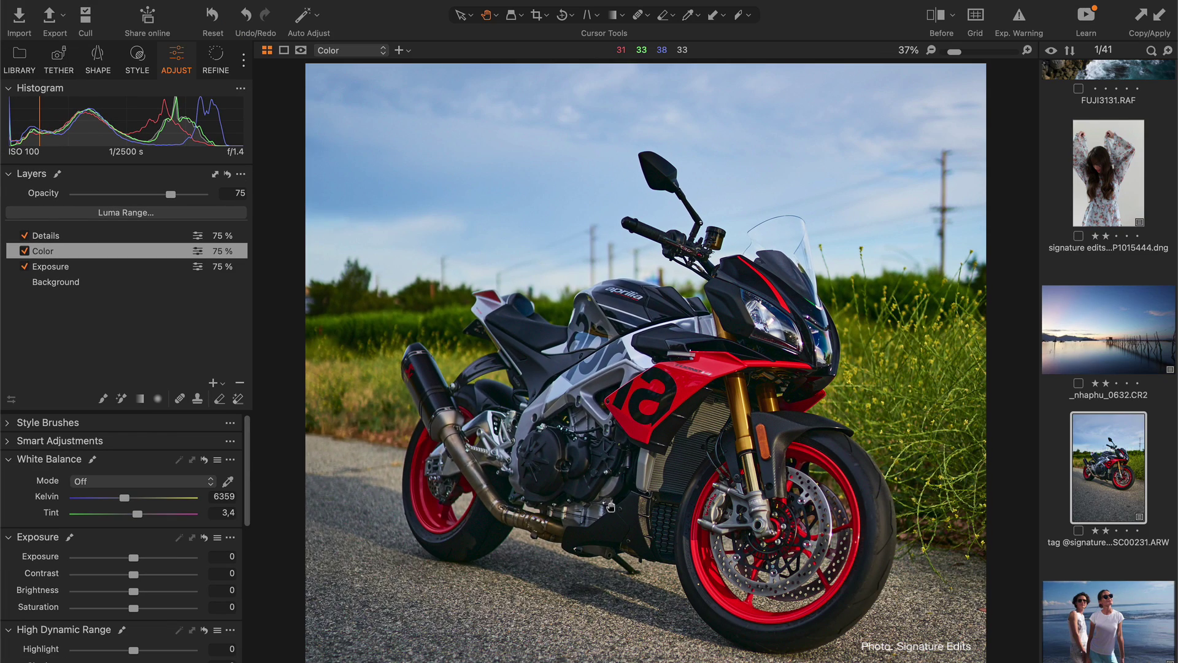
Step: Compare the edited motorbike against the original using the Before/After divider
key("y")
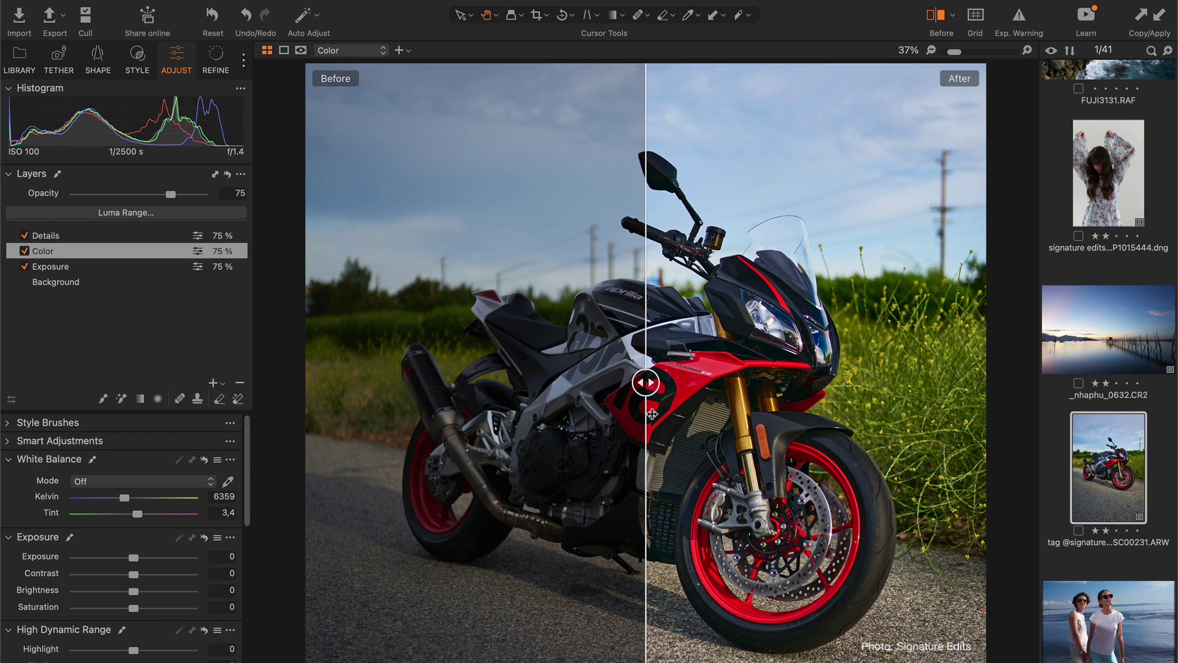
left_click_drag(646, 382, 310, 381)
key("y")
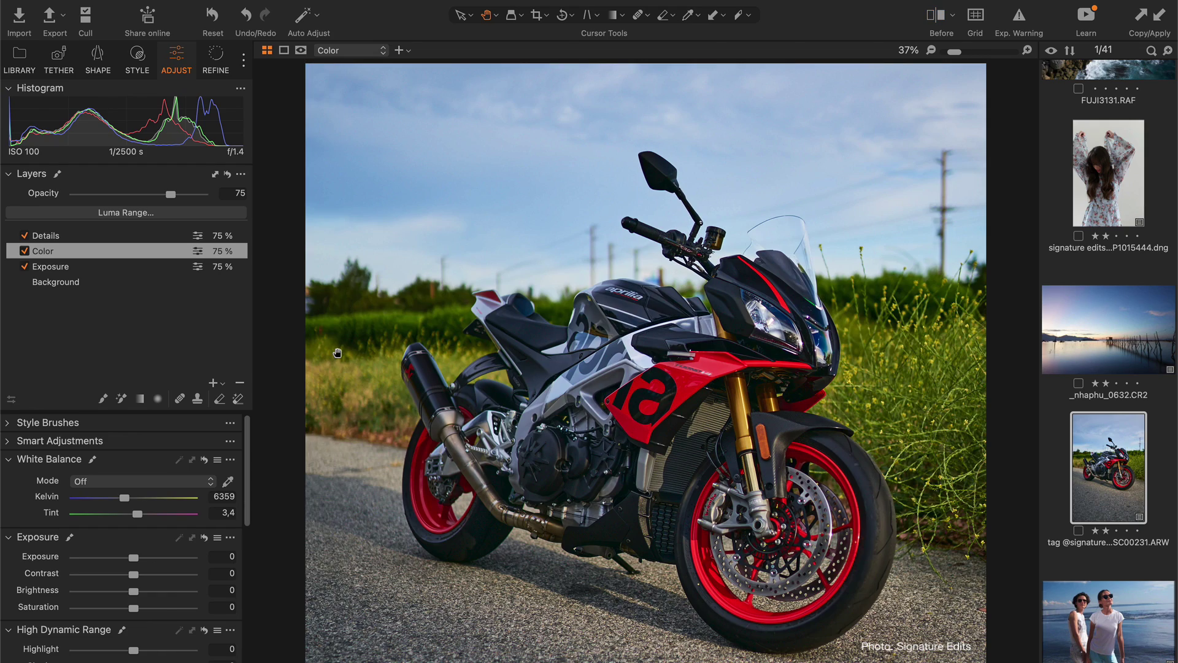
Step: Review the Color, Exposure and Details layers, then lower the Color layer's opacity toward 72%
left_click(76, 252)
left_click(71, 267)
left_click(82, 237)
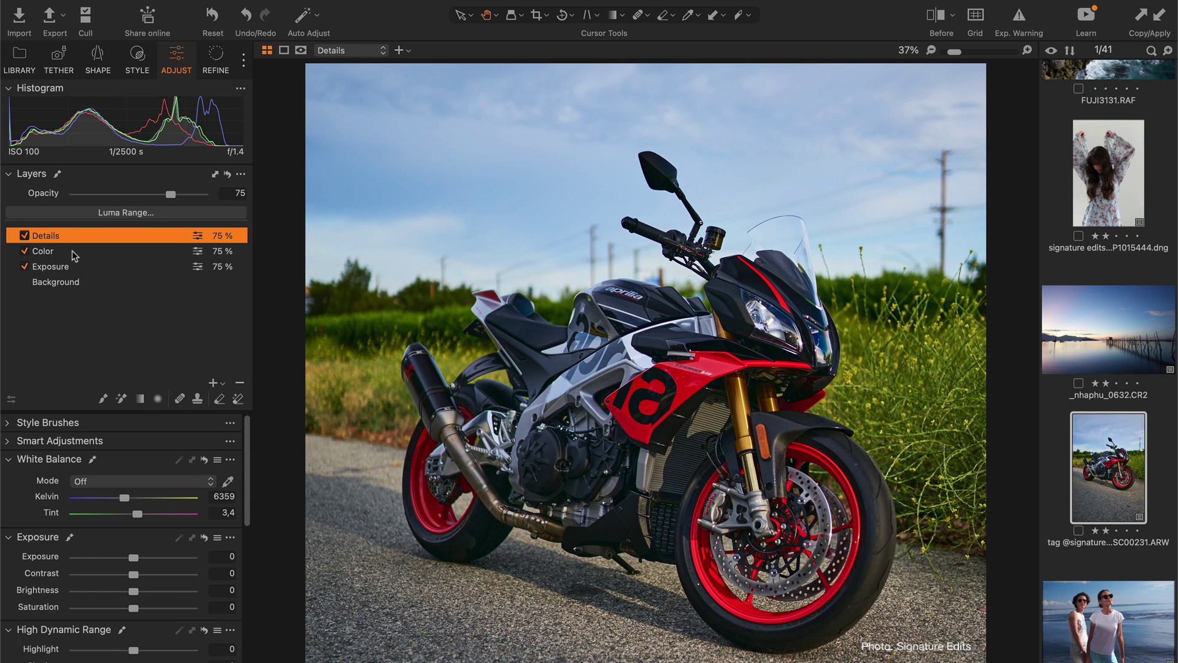
left_click(74, 253)
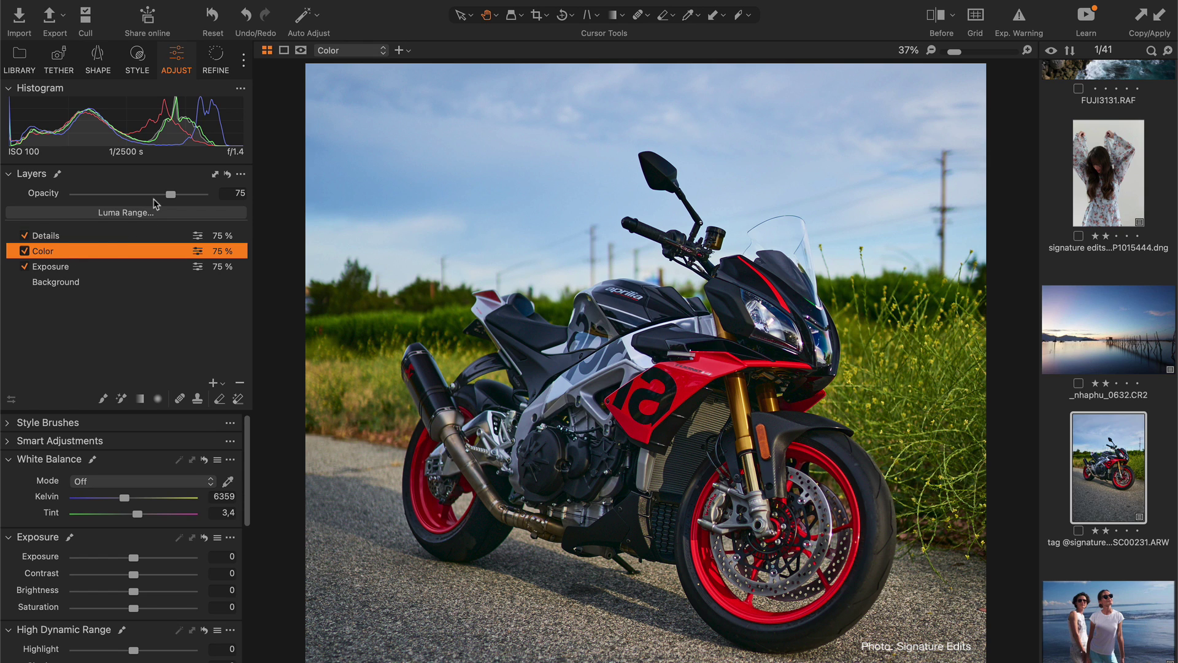
left_click_drag(170, 197, 228, 197)
left_click(114, 268)
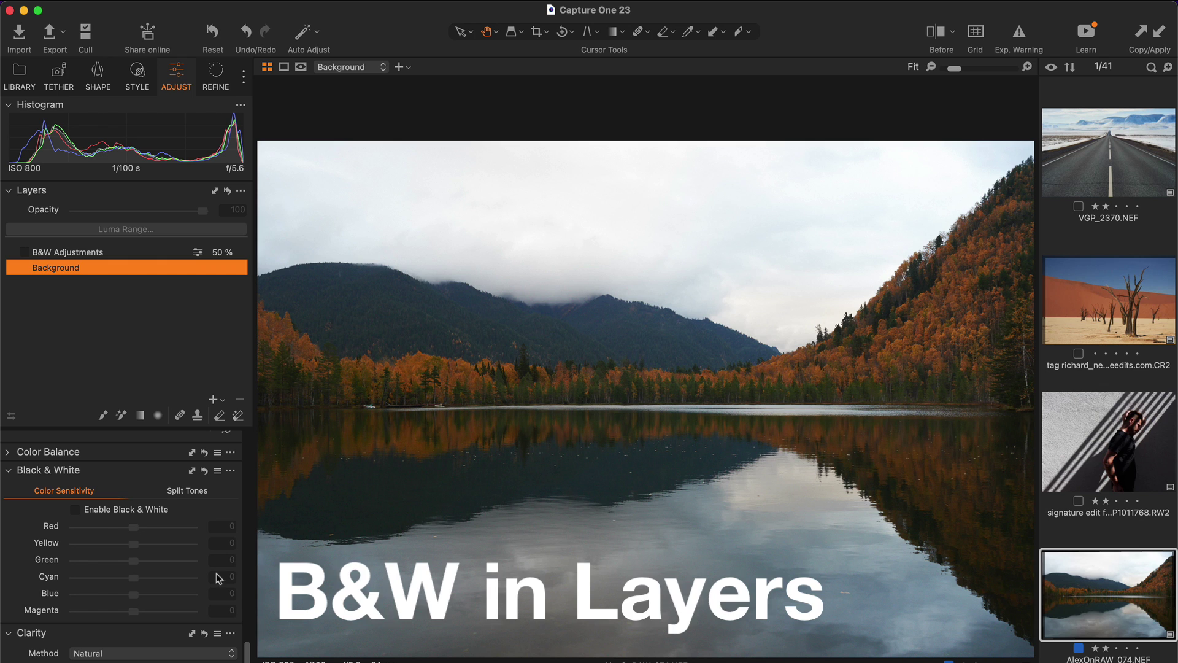
Step: Turn the lake photo black and white and enable the B&W Adjustments layer at 75% opacity
left_click(106, 512)
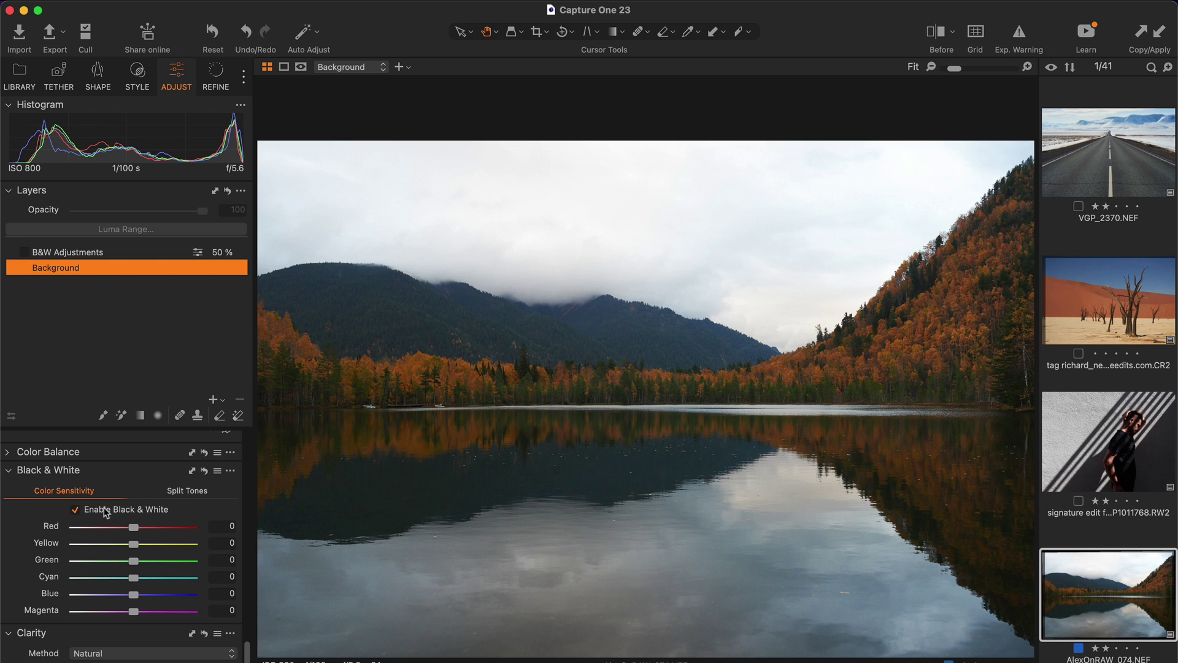
left_click(50, 254)
left_click(25, 252)
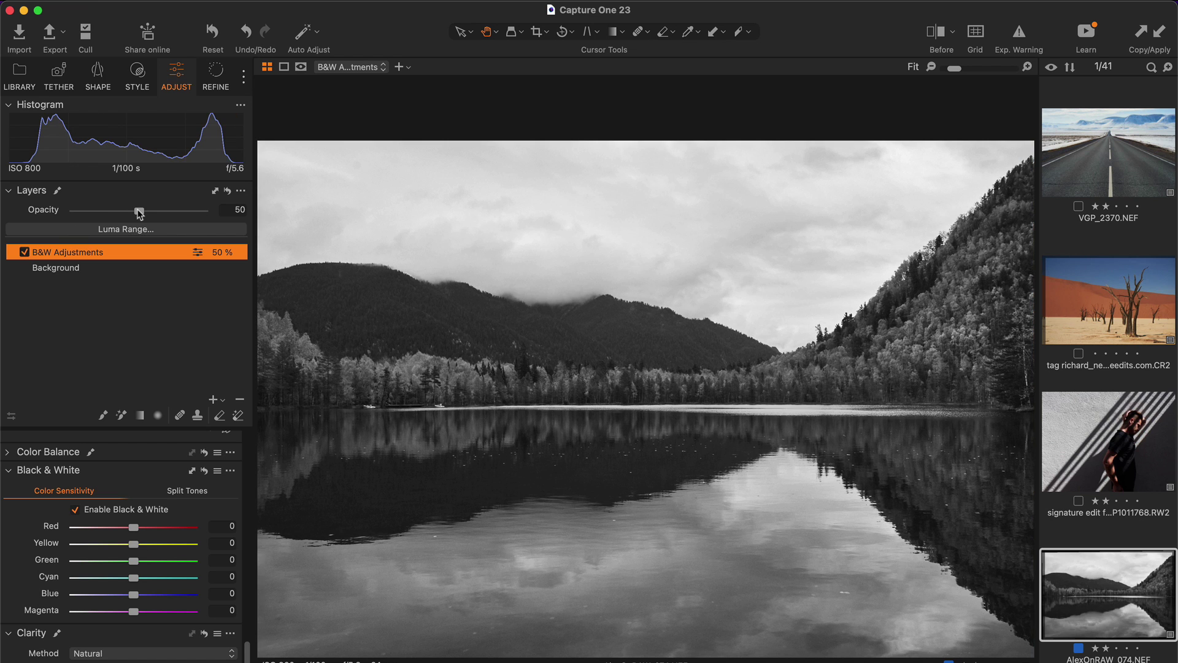
left_click_drag(140, 213, 175, 215)
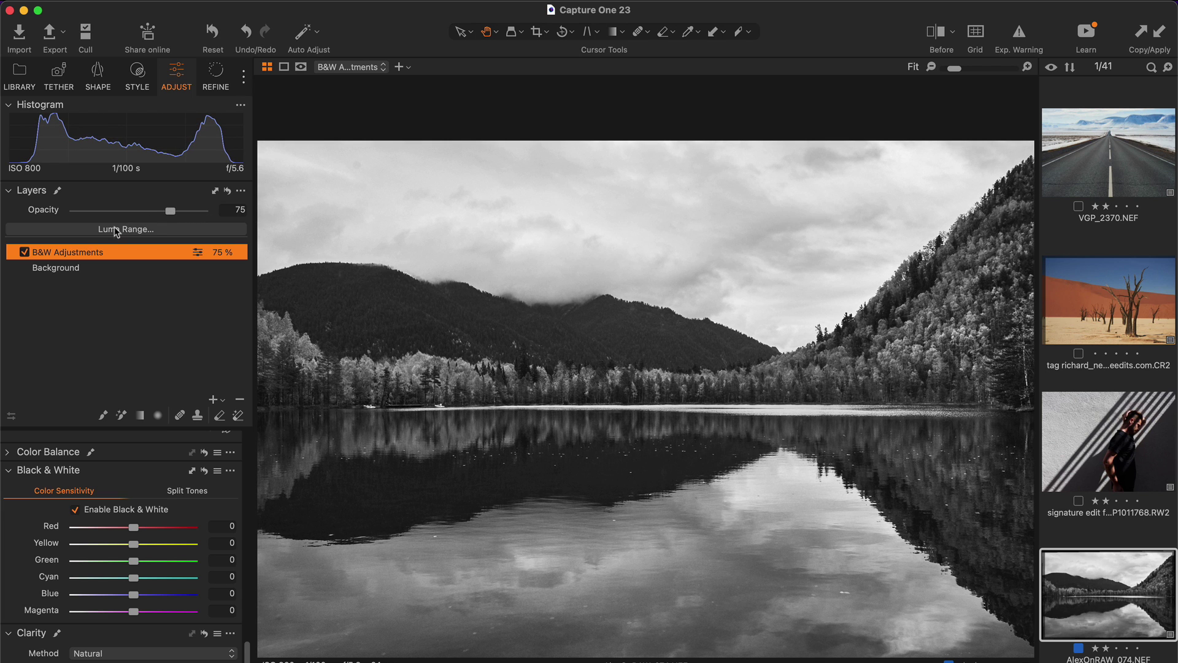
Step: Toggle the B&W Adjustments layer off and on to compare, leaving it enabled
left_click(25, 252)
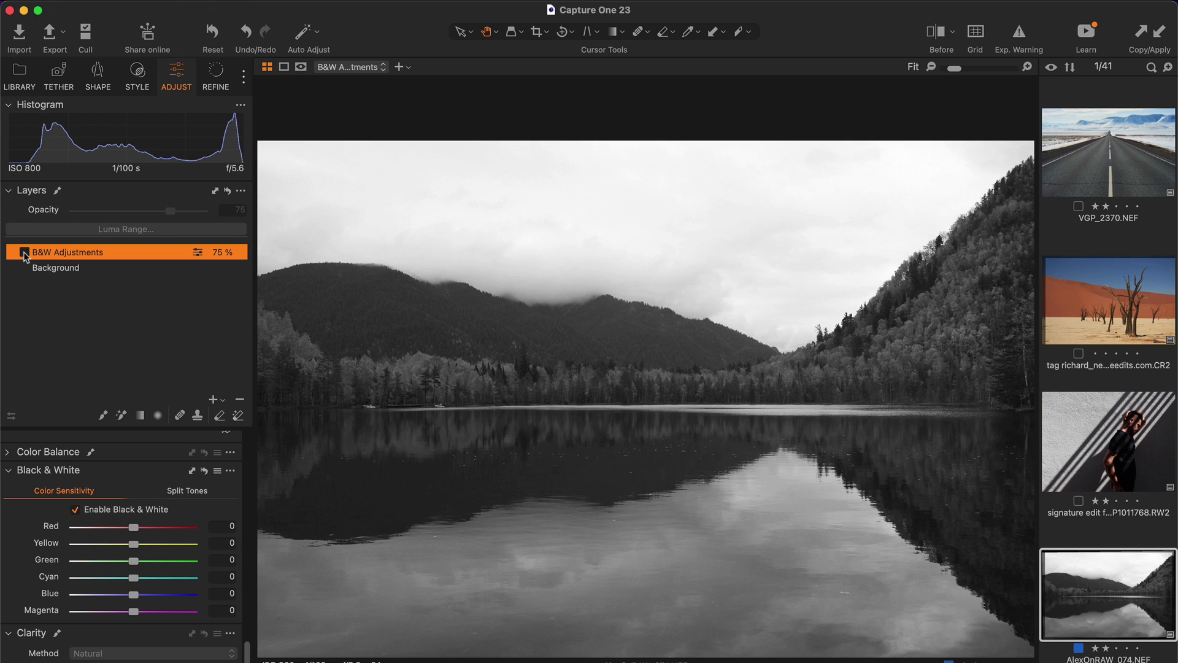
left_click(24, 252)
left_click(25, 252)
left_click(24, 253)
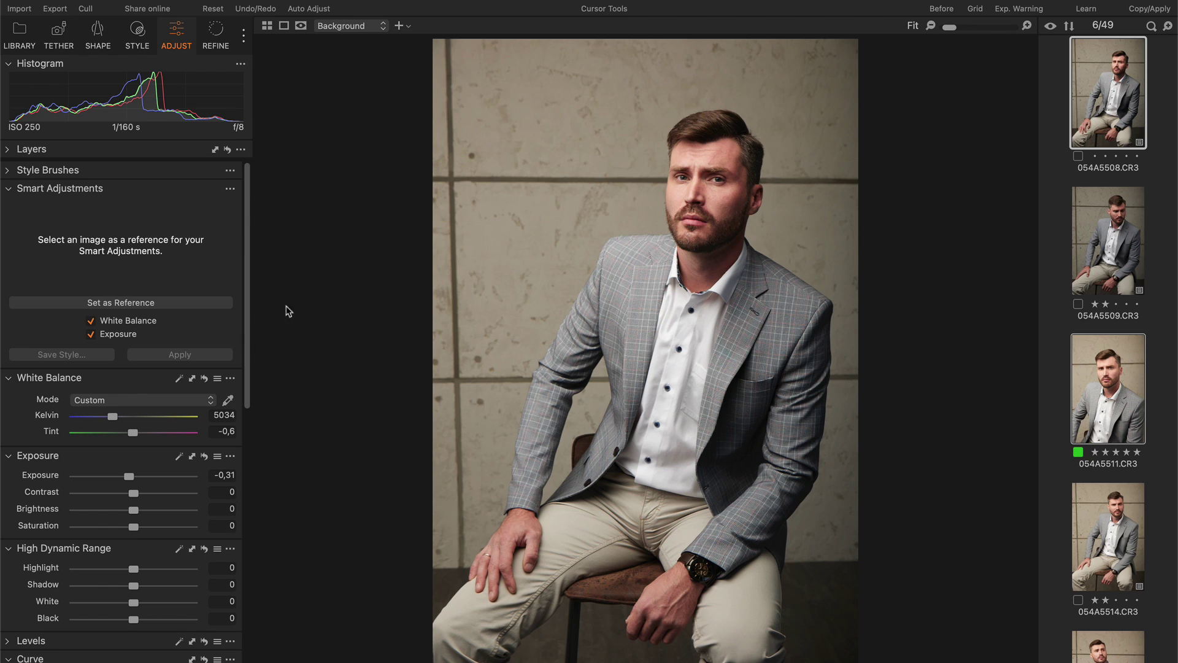
Step: Make the seated portrait the Smart Adjustments reference, apply it across the grid, and compare before/after
left_click(200, 302)
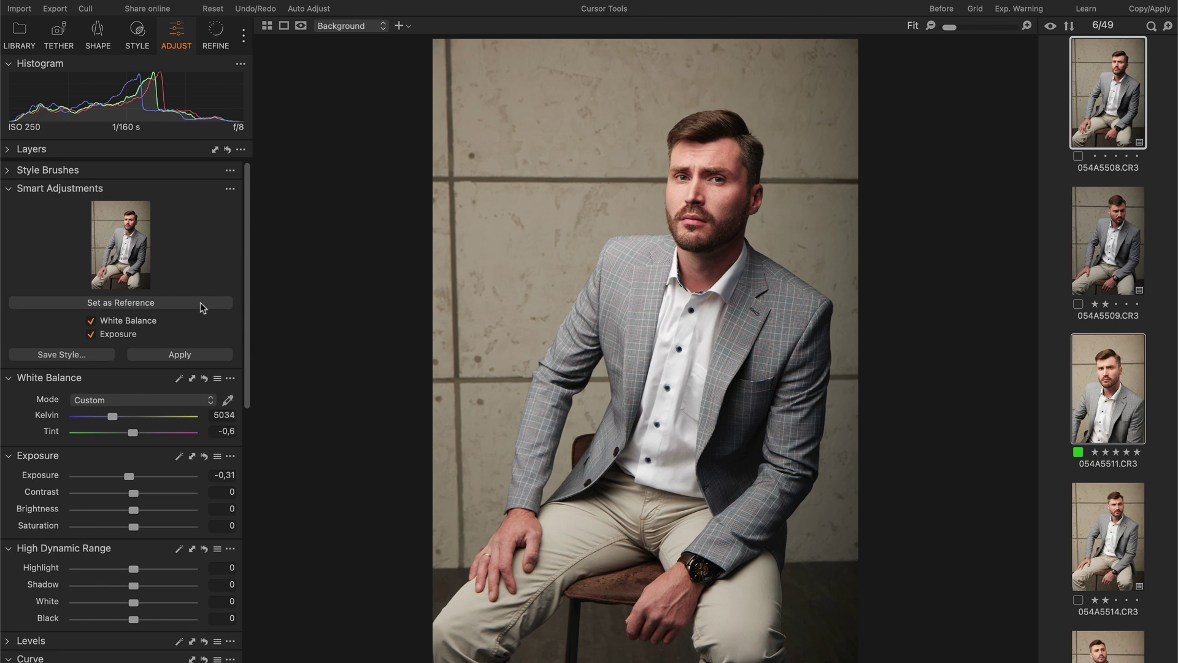
left_click(268, 27)
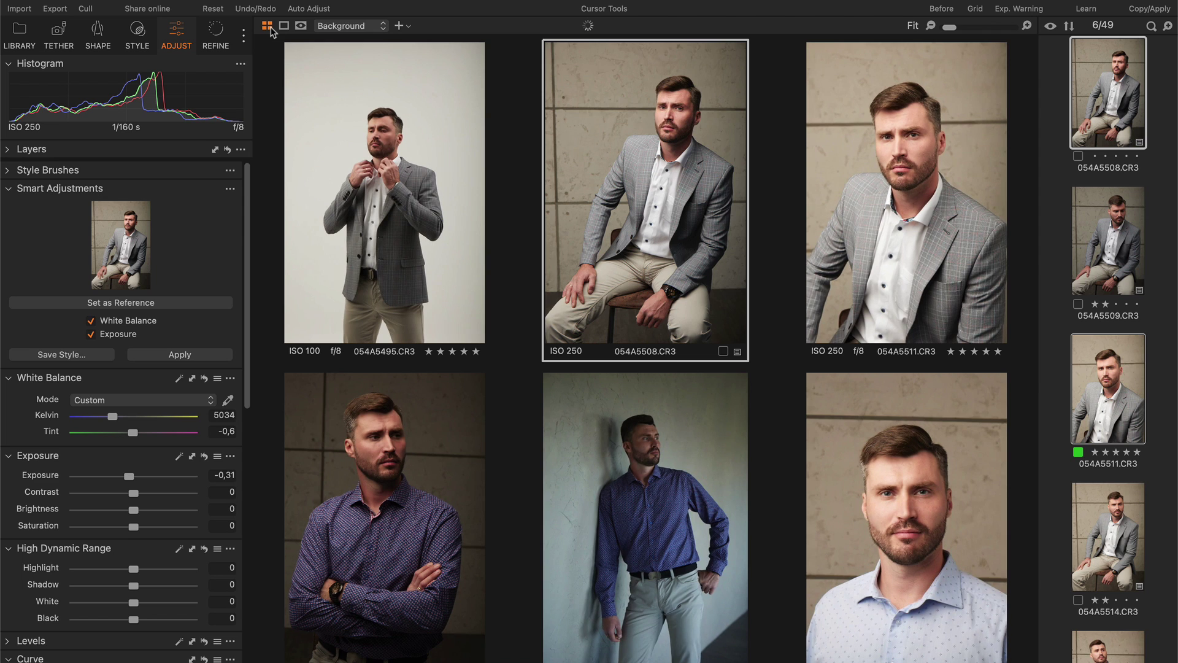
left_click(191, 356)
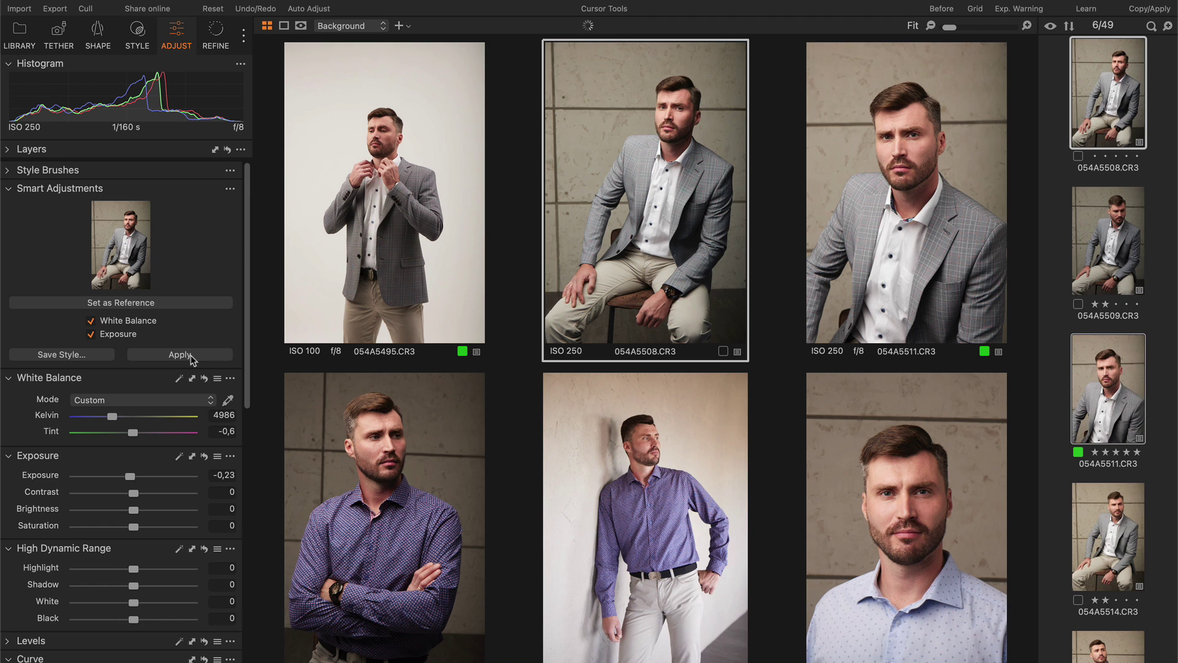
key("y")
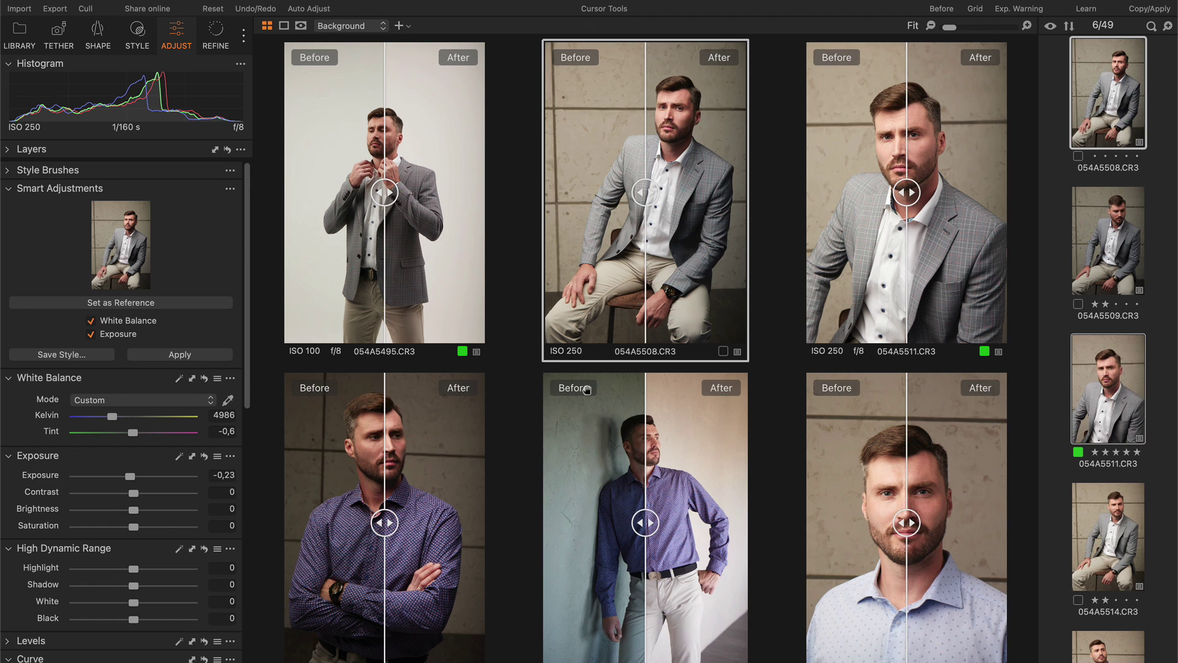
left_click_drag(652, 523, 559, 513)
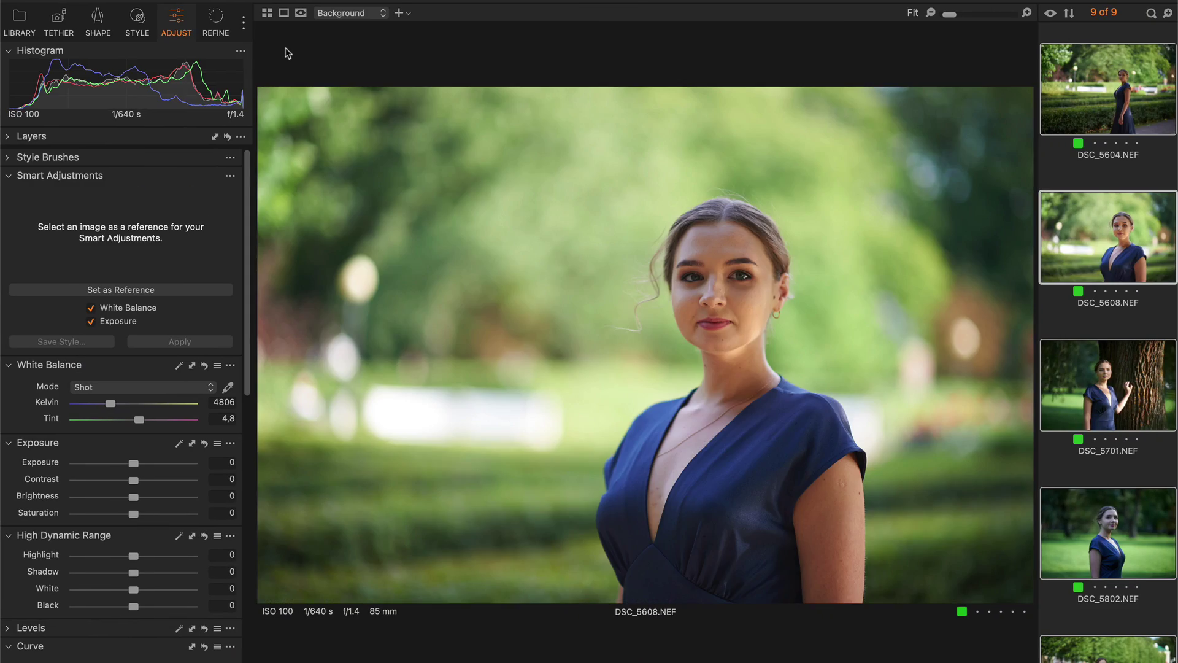
Step: Open the bench photo DSC_6662, set Exposure -0,09 and 6568 K, and make it the reference
key("Down")
key("Down")
key("Down")
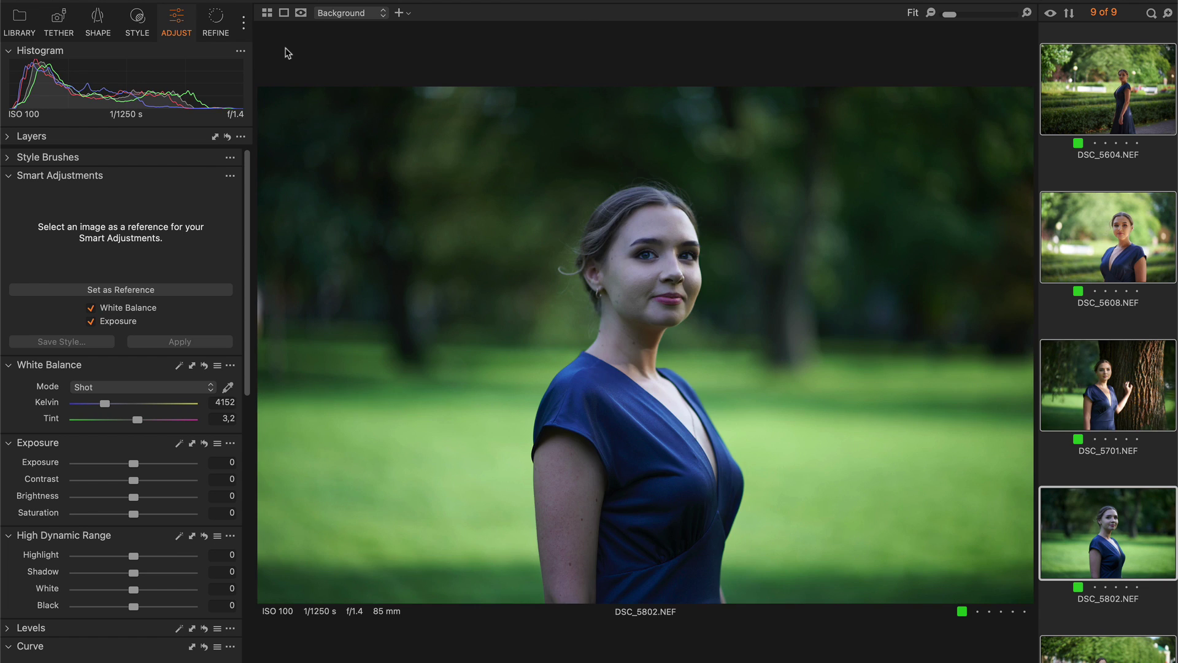
key("Down")
key("Down")
key("Down")
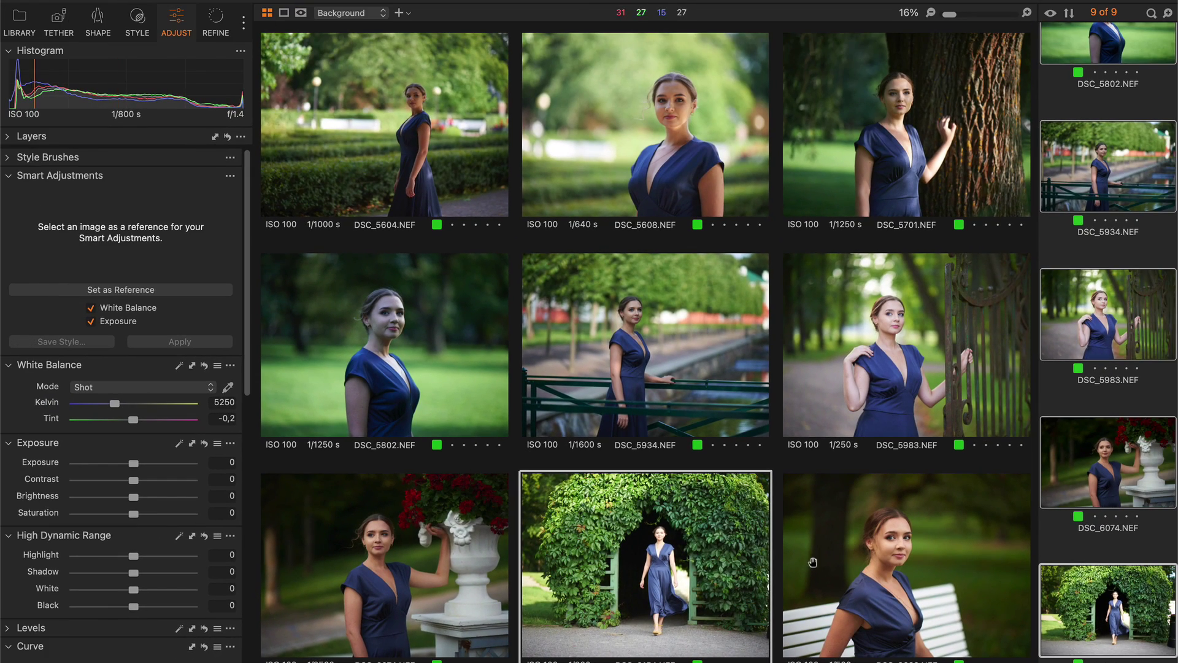
left_click(825, 555)
left_click(268, 13)
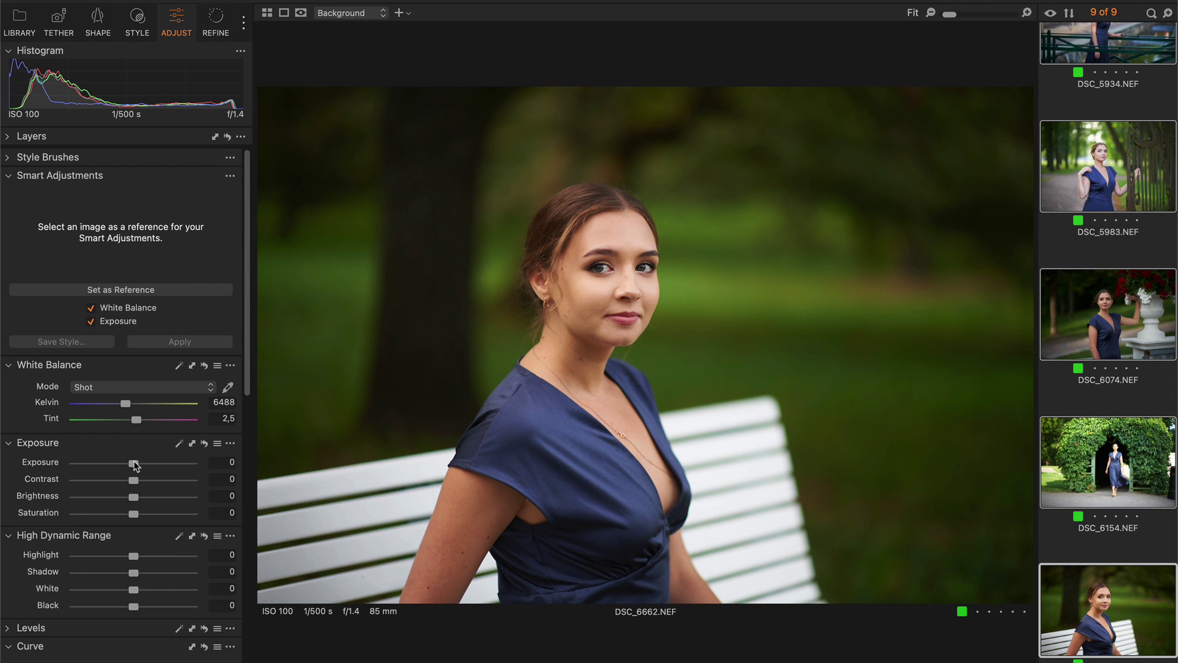
left_click_drag(134, 461, 132, 462)
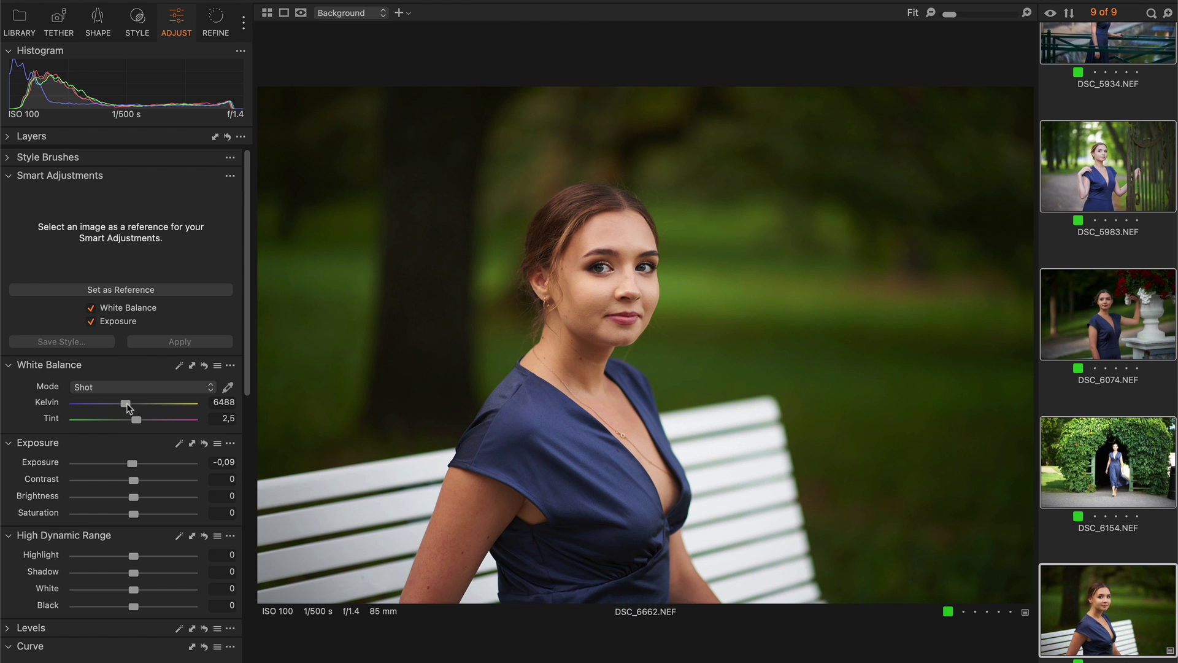
left_click_drag(127, 404, 128, 404)
left_click(136, 289)
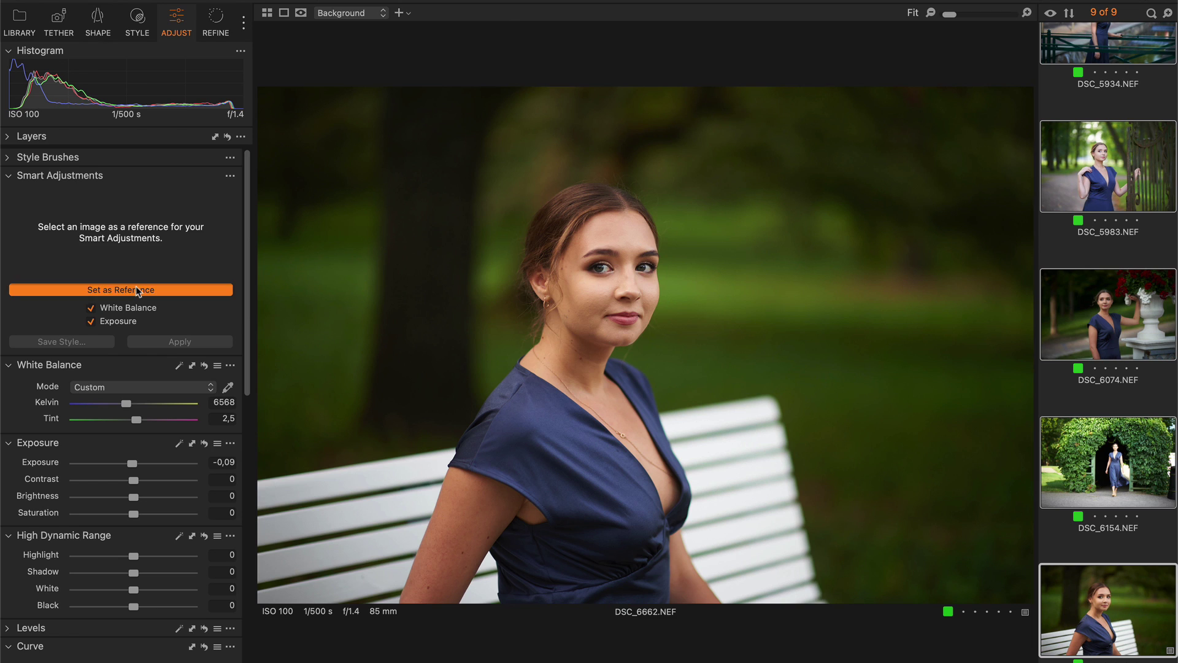
Step: Apply the bench-shot matching to all nine park photos in grid view and compare before/after
left_click(267, 13)
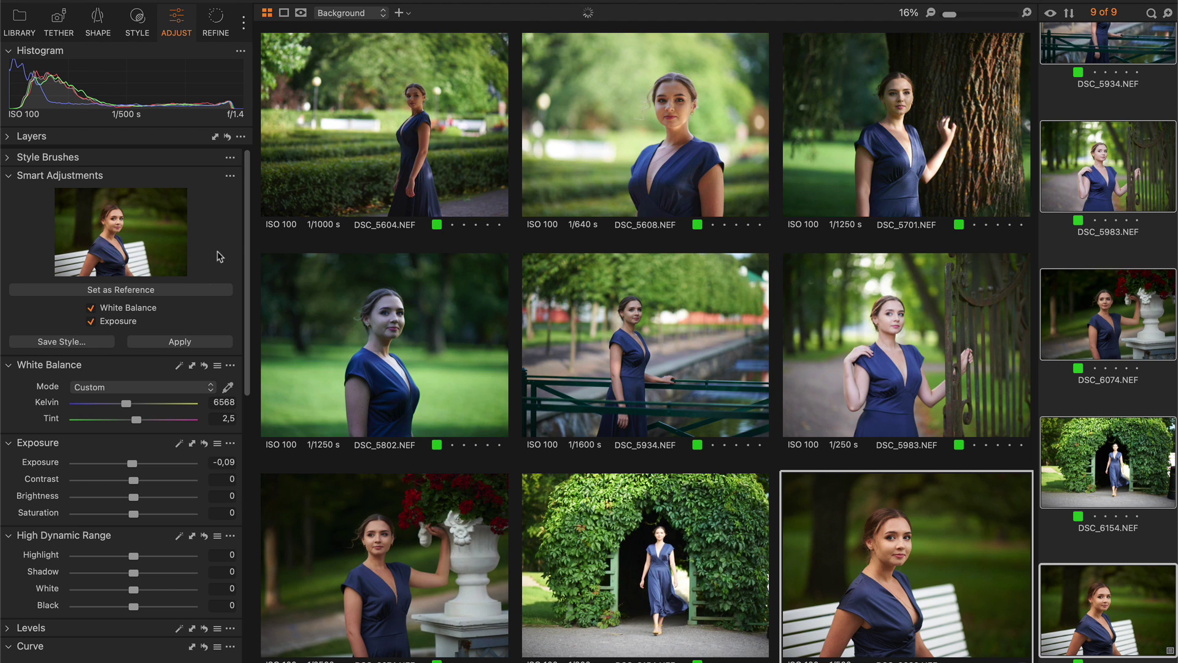
left_click(193, 343)
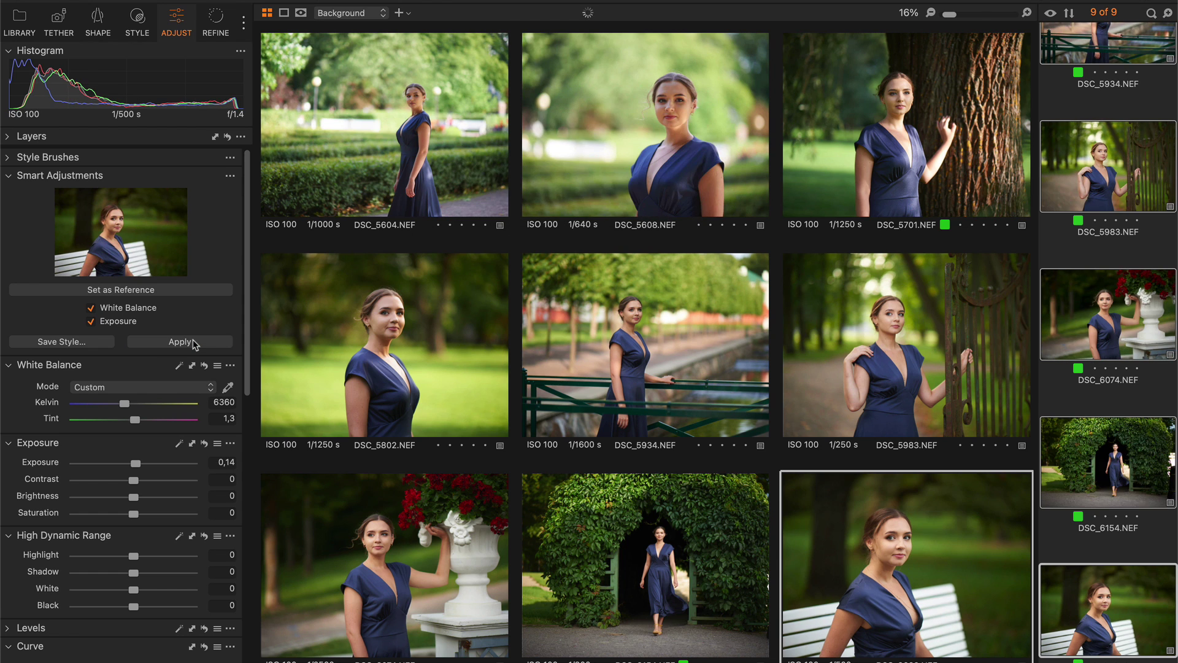
key("y")
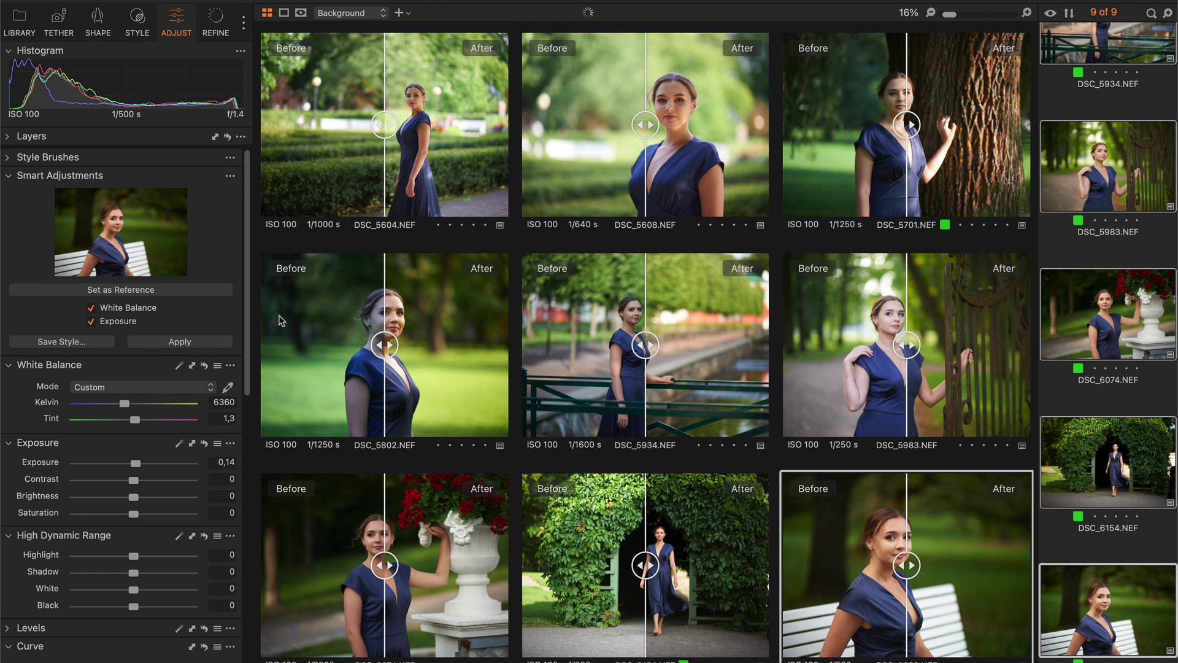
left_click_drag(644, 345, 509, 347)
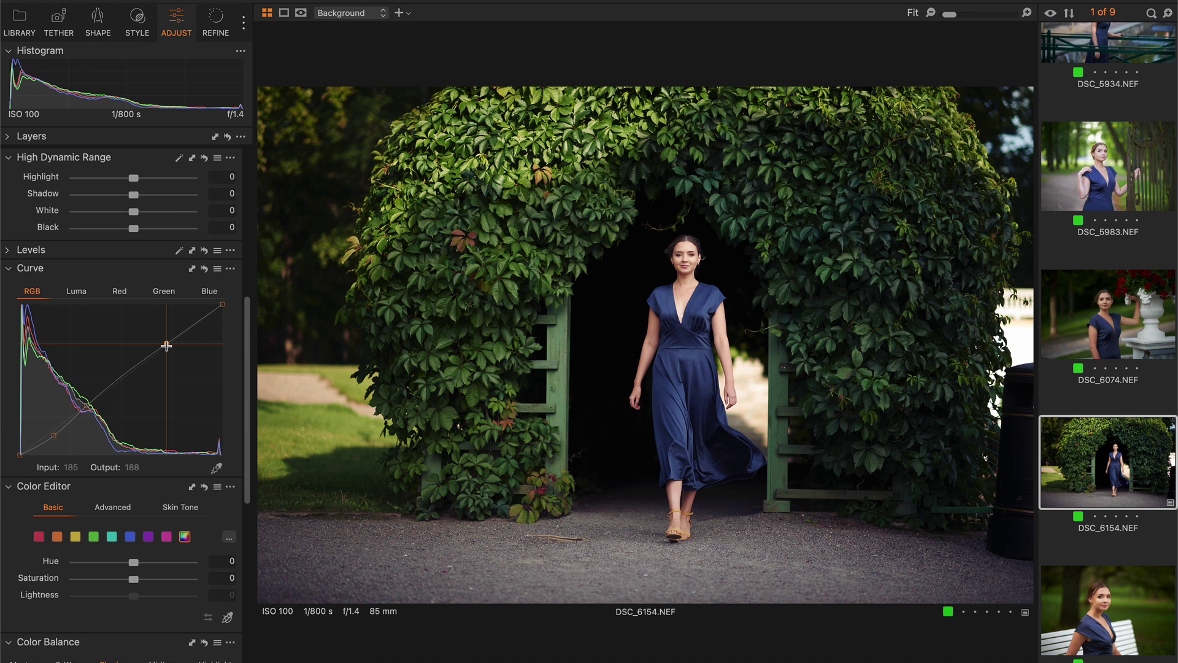
Step: Raise the archway curve, set HDR Highlight -48, Shadow 15, White -37, Black 15, and cool the shadows
left_click_drag(166, 346, 162, 338)
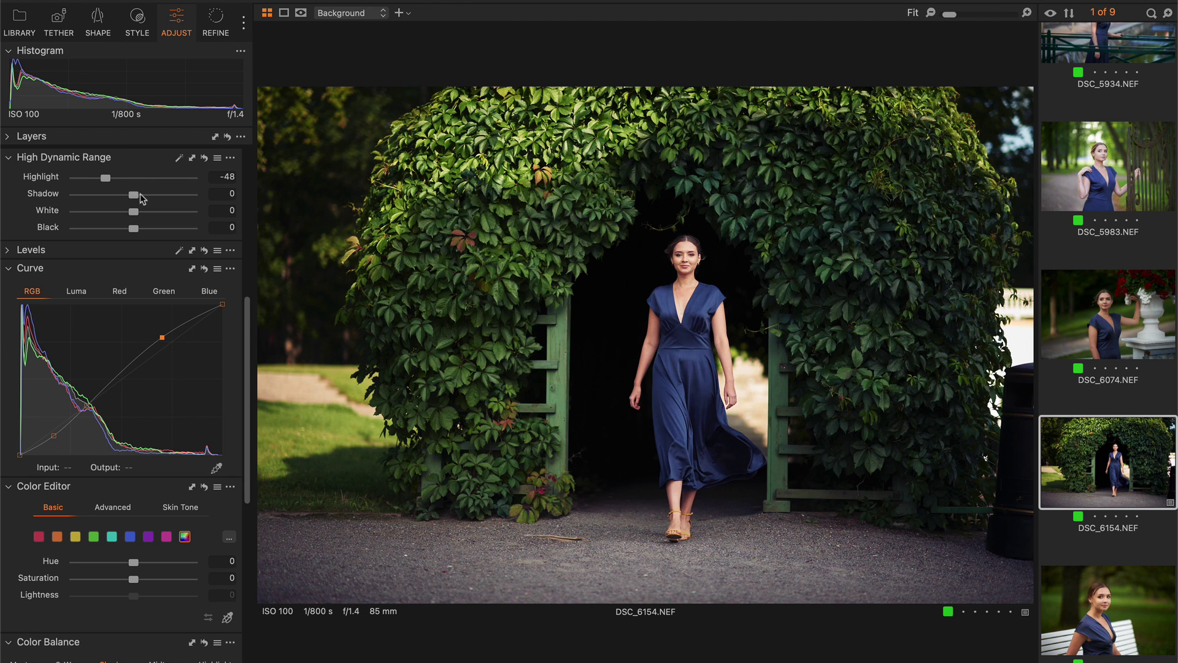
left_click(142, 194)
left_click(142, 227)
left_click_drag(133, 211, 115, 212)
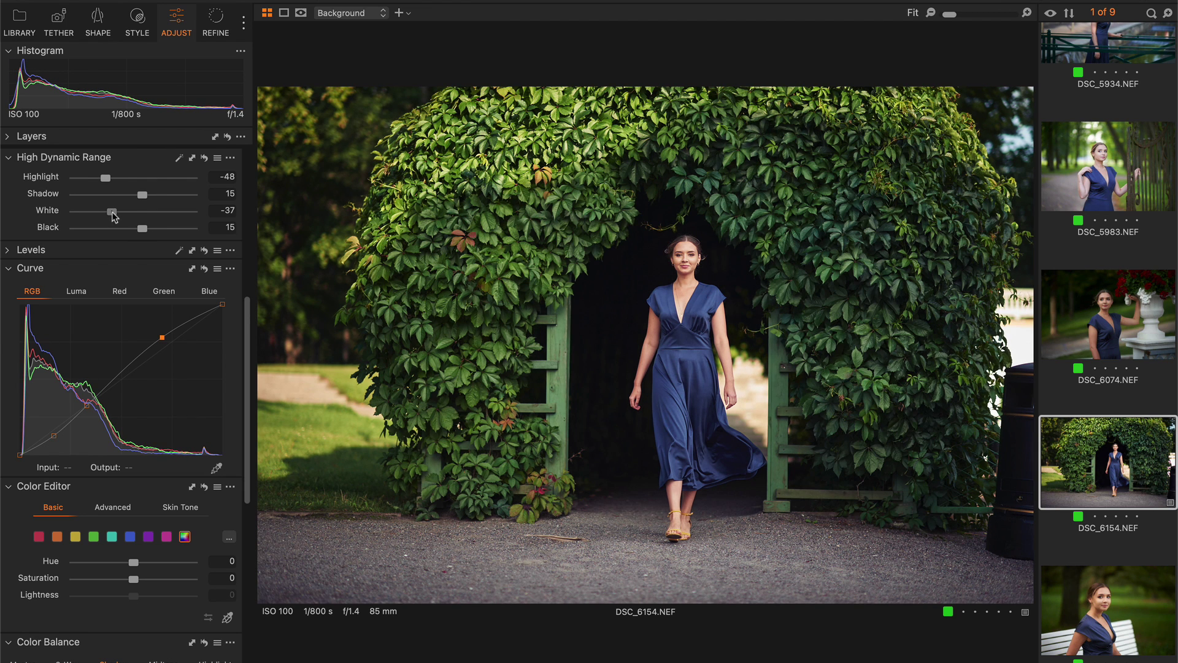
scroll(135, 343, "down", 10)
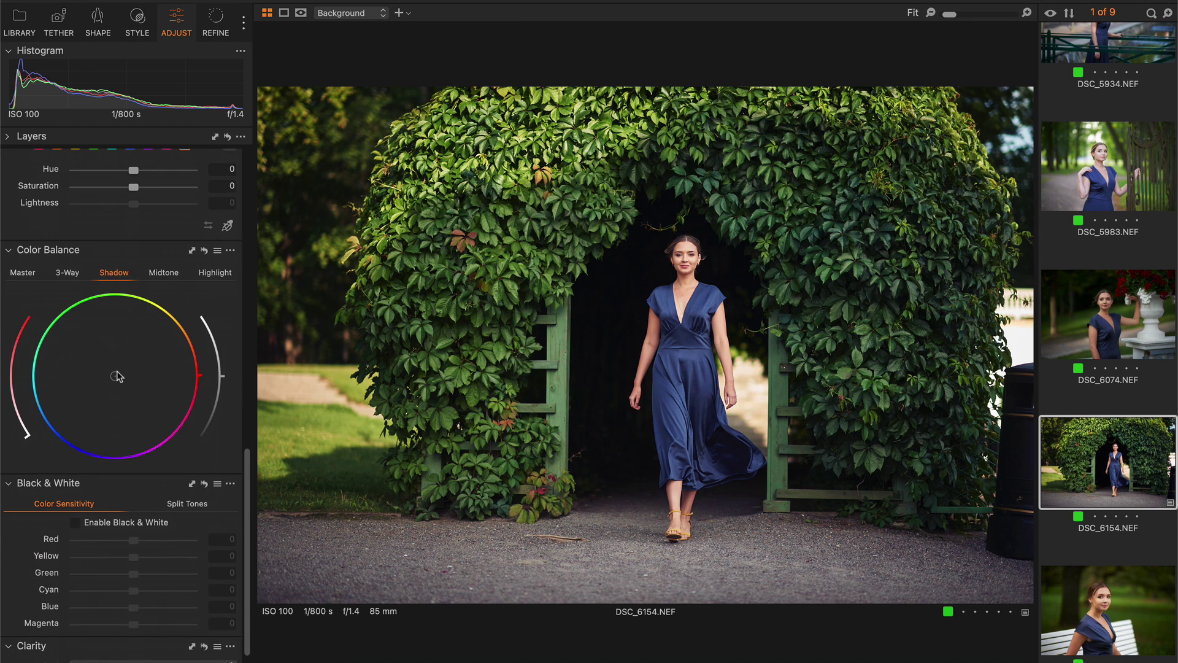
left_click_drag(100, 383, 117, 407)
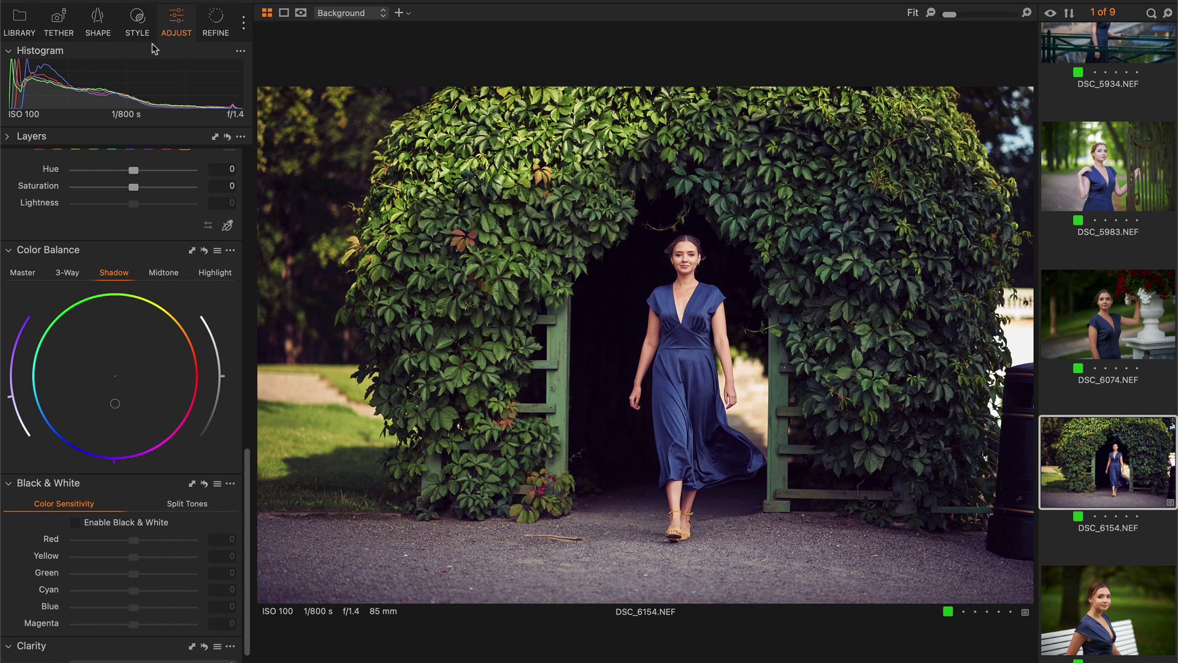
Step: Save custom style 'Smart 1' including Smart White Balance and Smart Exposure but excluding White Balance
left_click(139, 18)
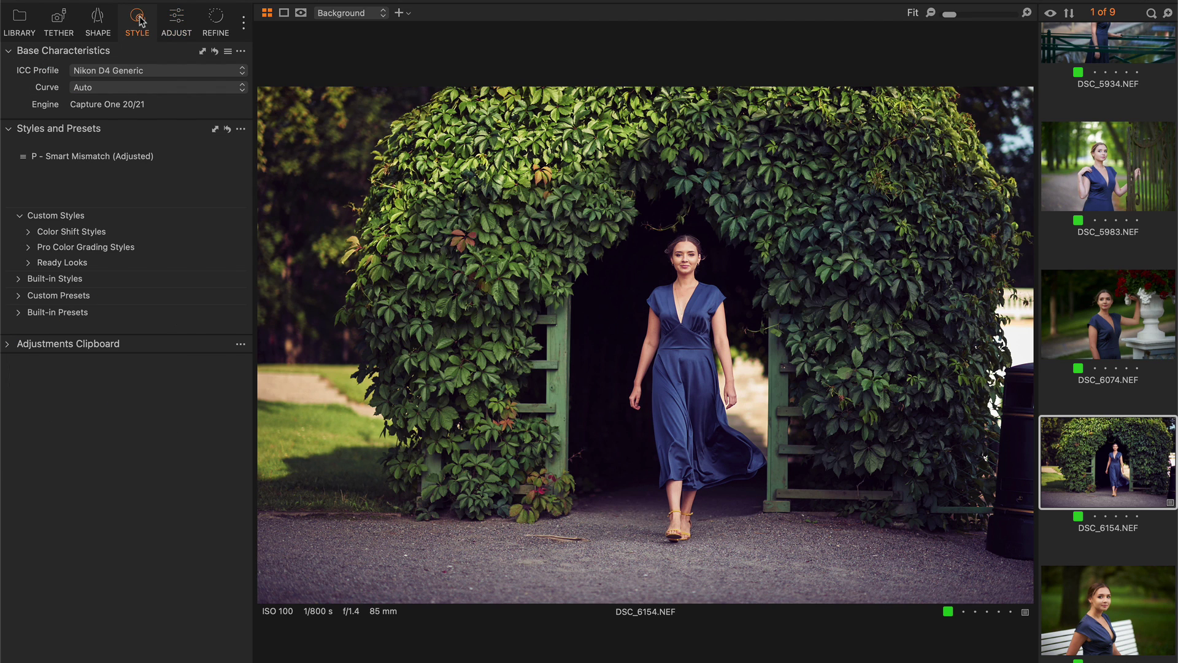
left_click(241, 130)
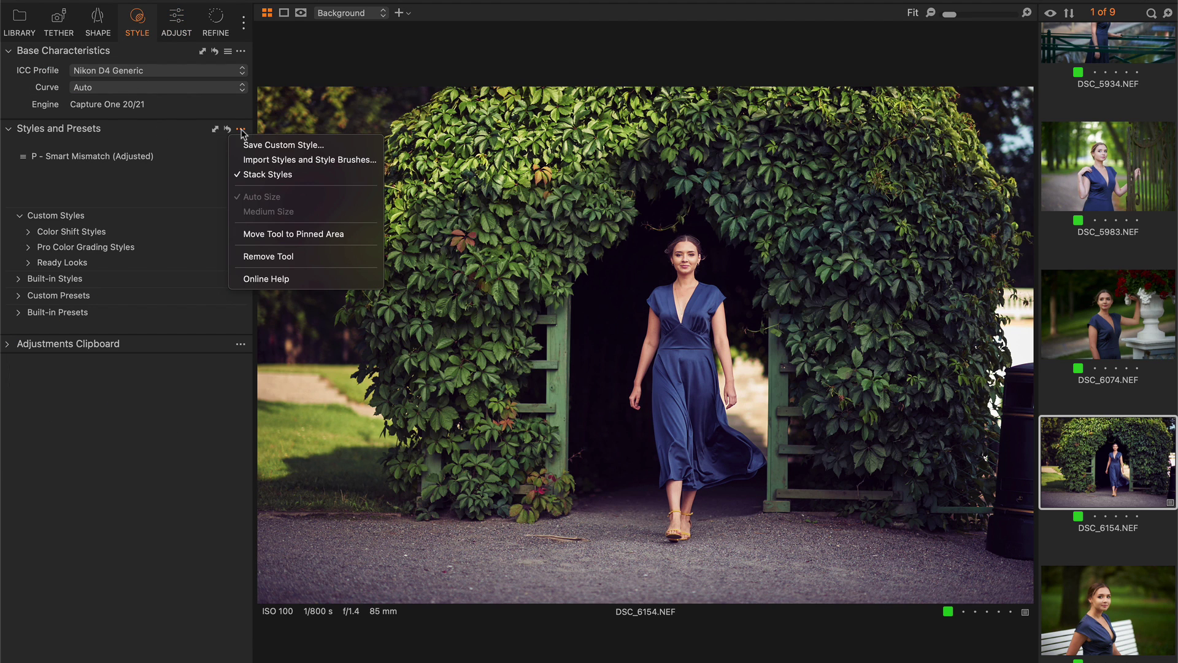
left_click(343, 146)
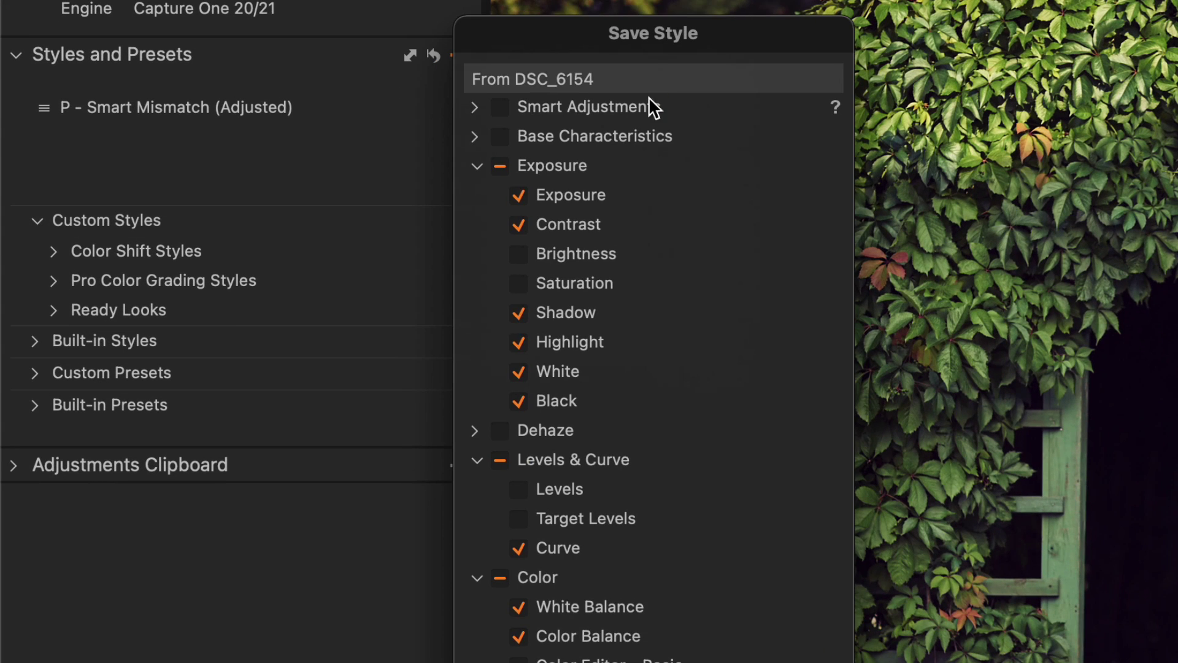
left_click(519, 608)
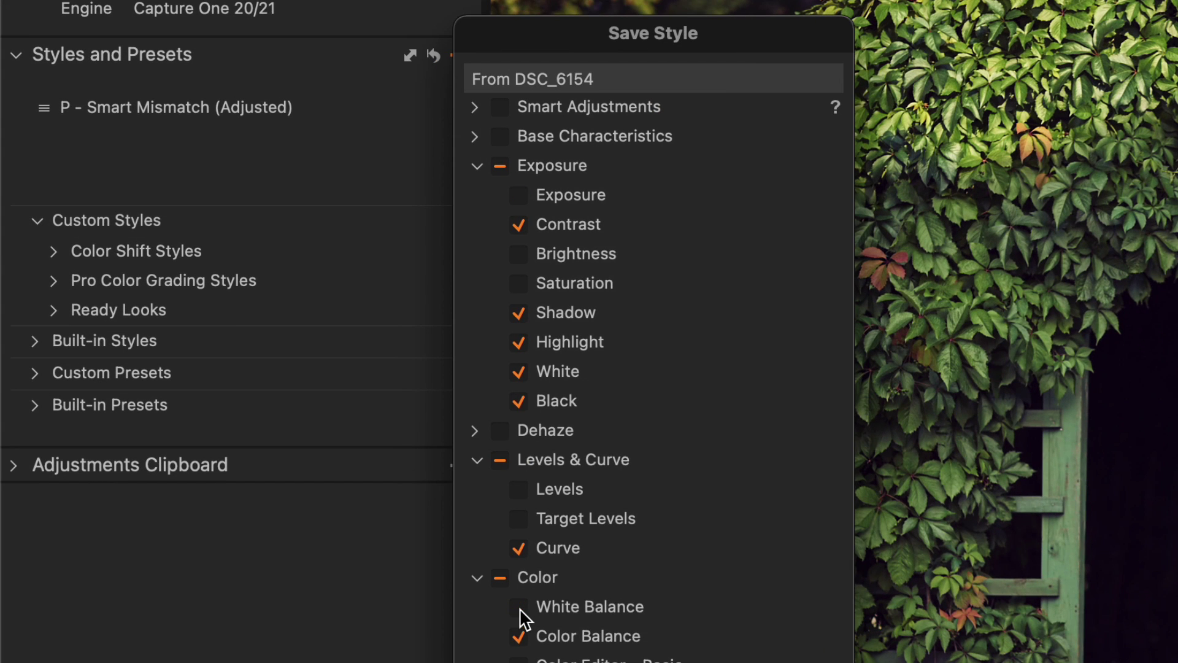
left_click(476, 108)
left_click(500, 106)
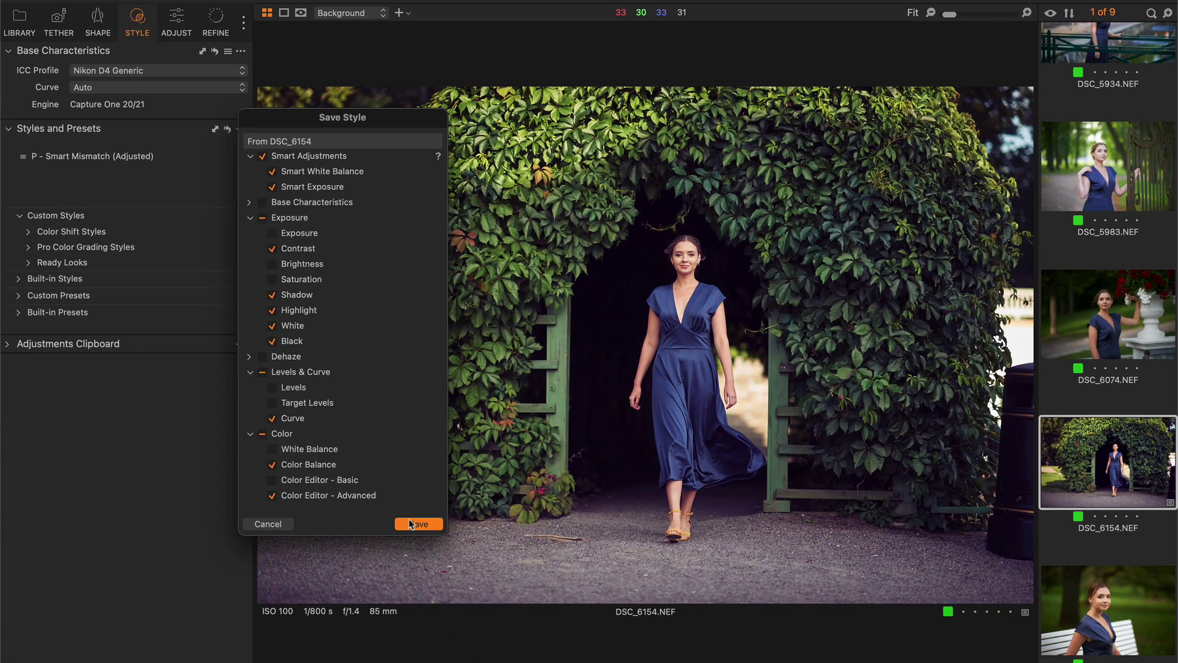
left_click(410, 525)
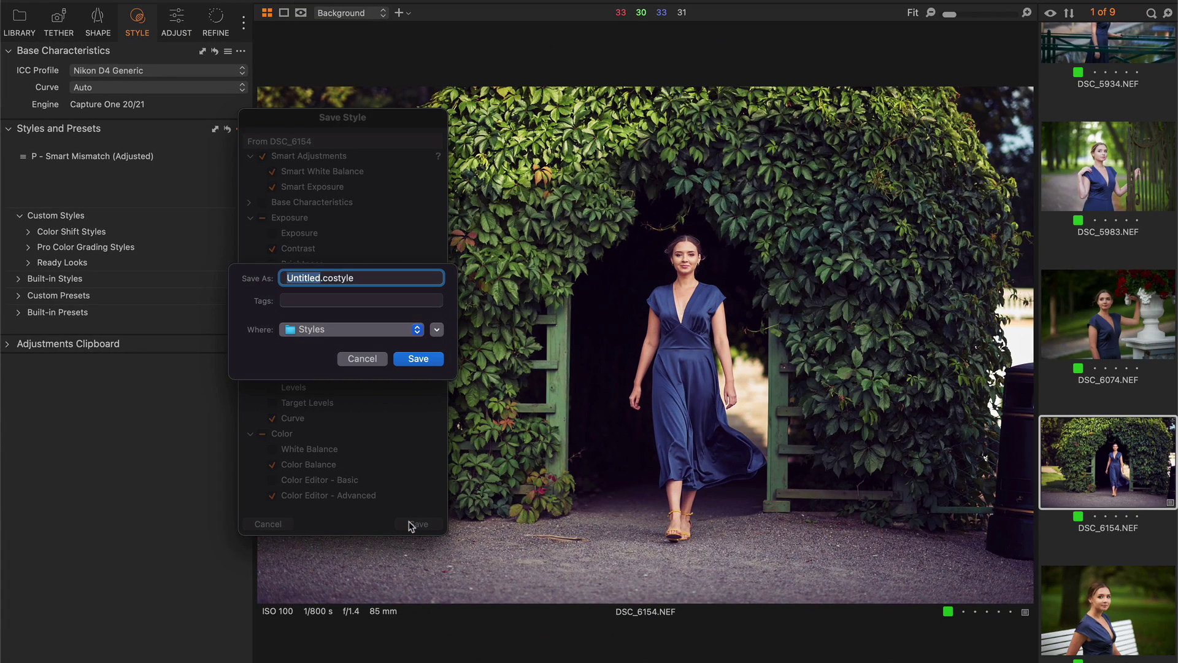
type("Smart 1")
key("Return")
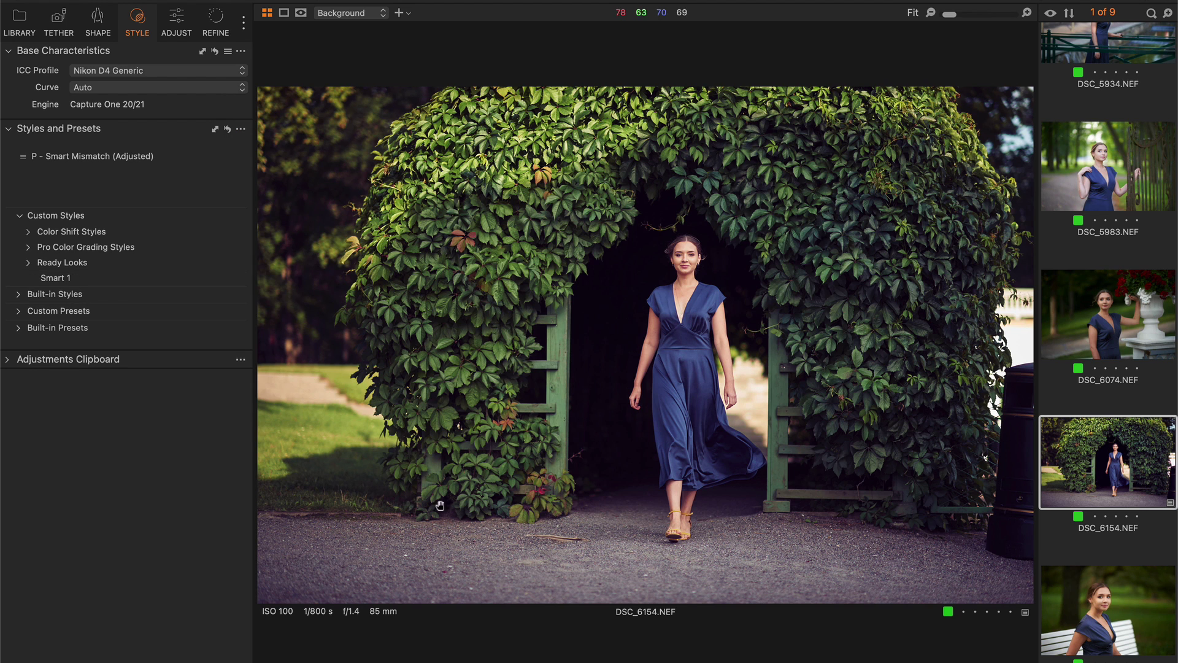
Step: Apply the Smart 1 style to DSC_5802, DSC_5934 and DSC_5604
scroll(1117, 365, "up", 6)
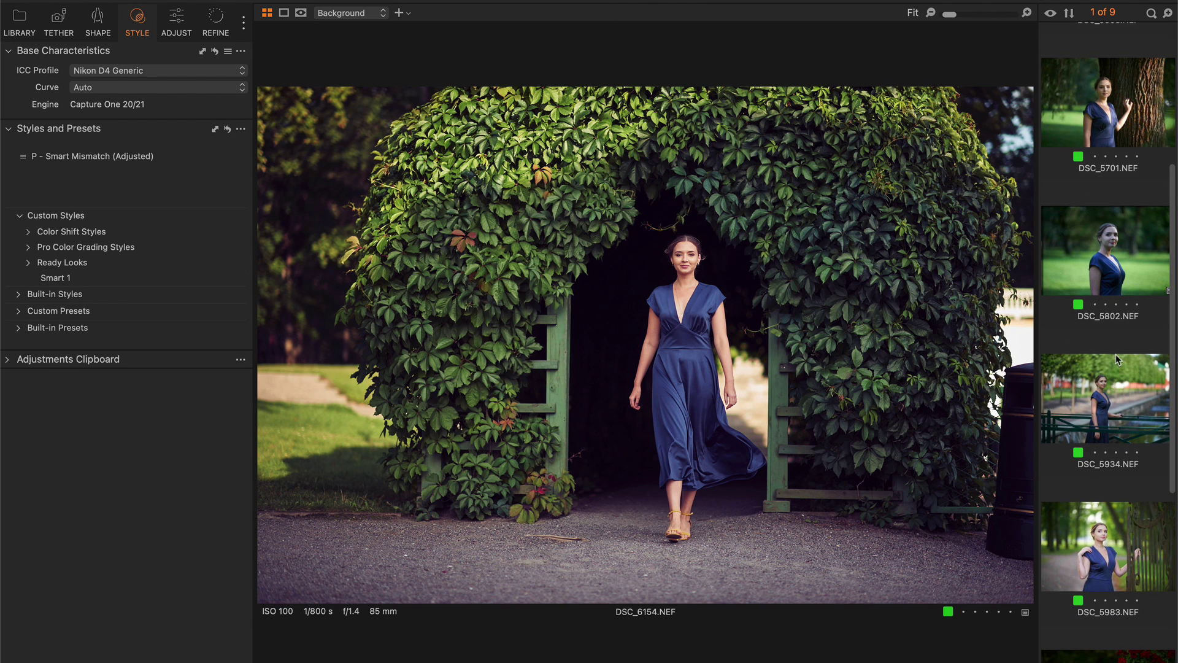
left_click(1103, 244)
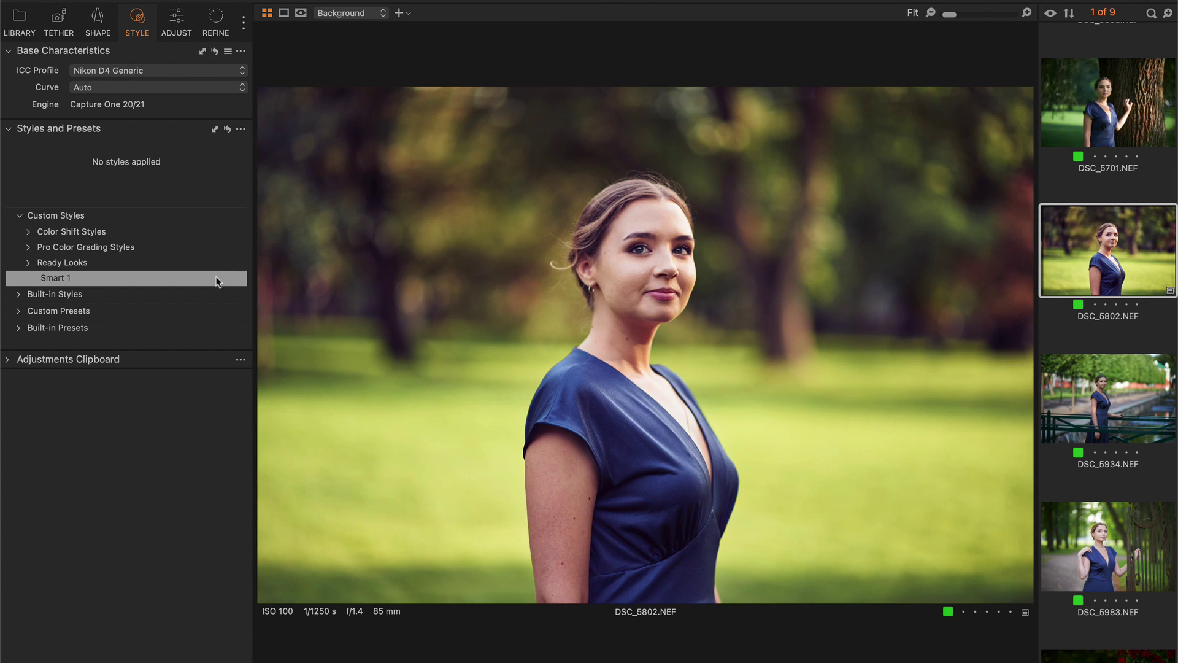
left_click(216, 279)
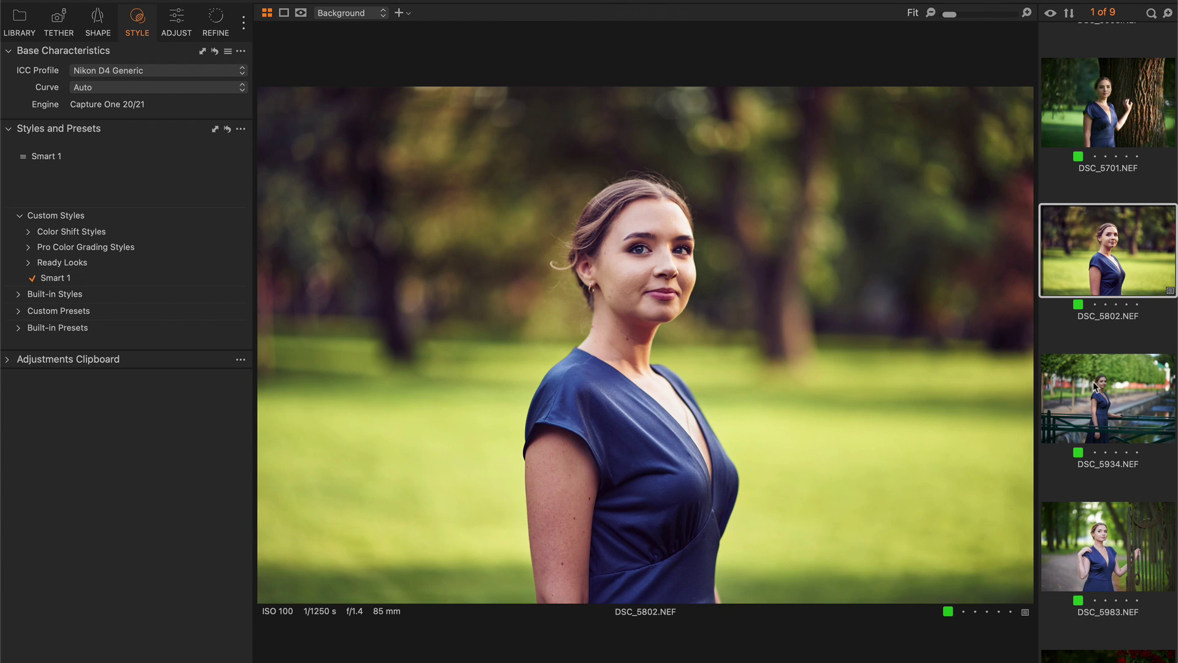
left_click(1094, 386)
left_click(216, 279)
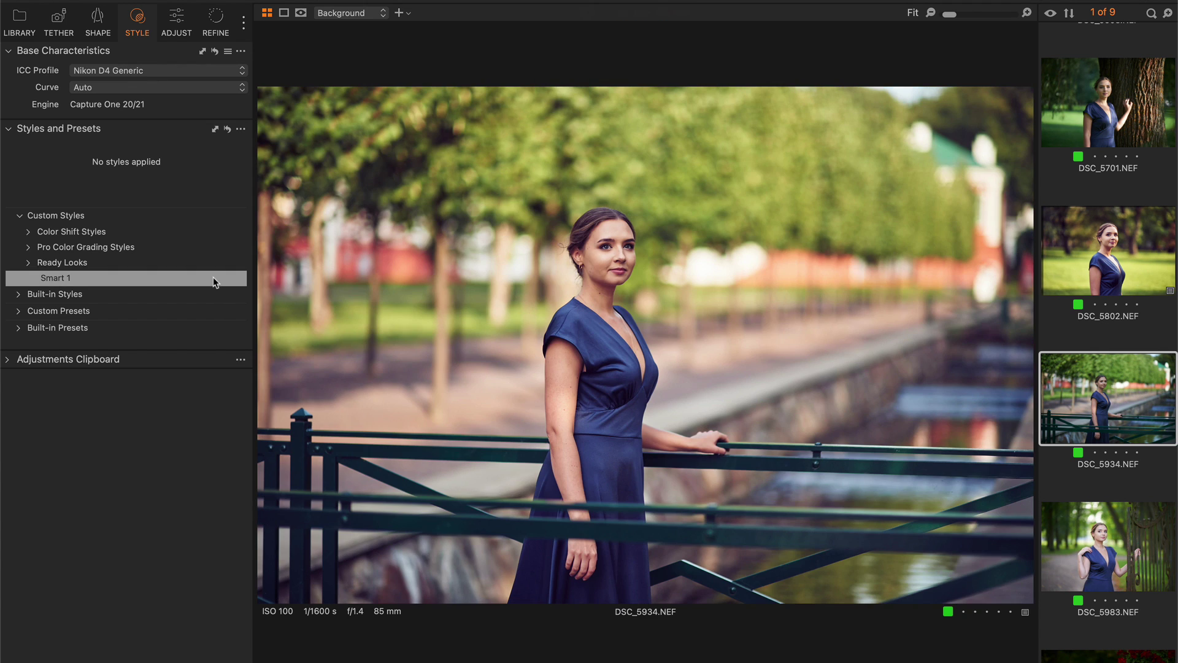
left_click(212, 277)
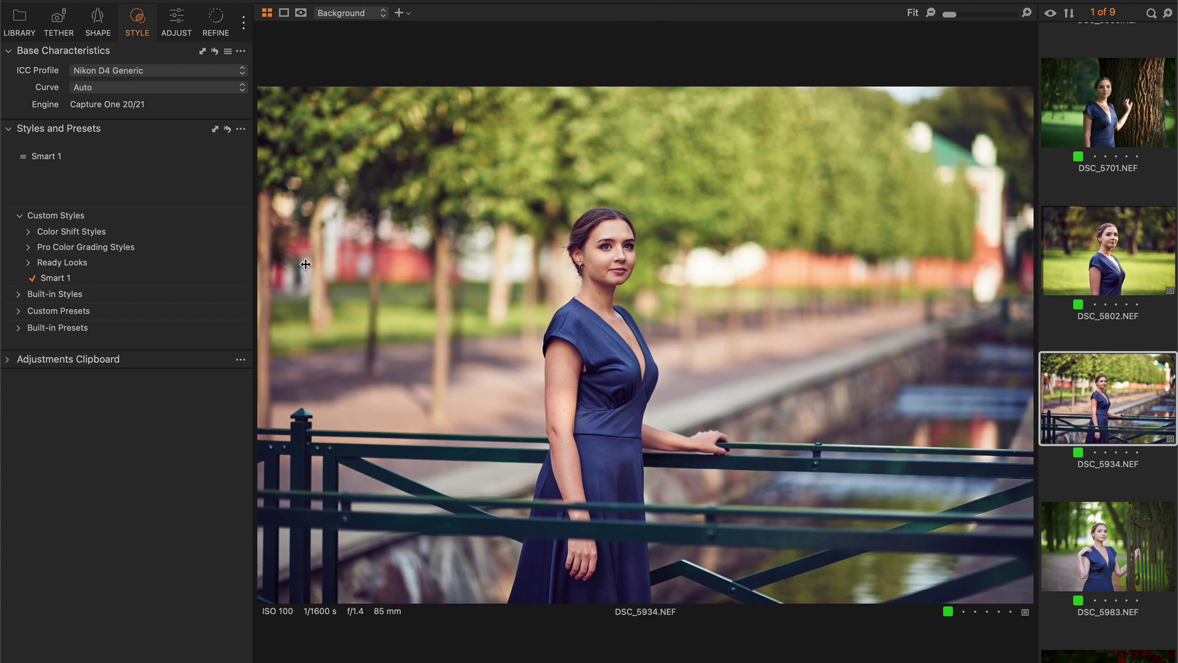
scroll(1068, 381, "up", 4)
scroll(1068, 381, "up", 1)
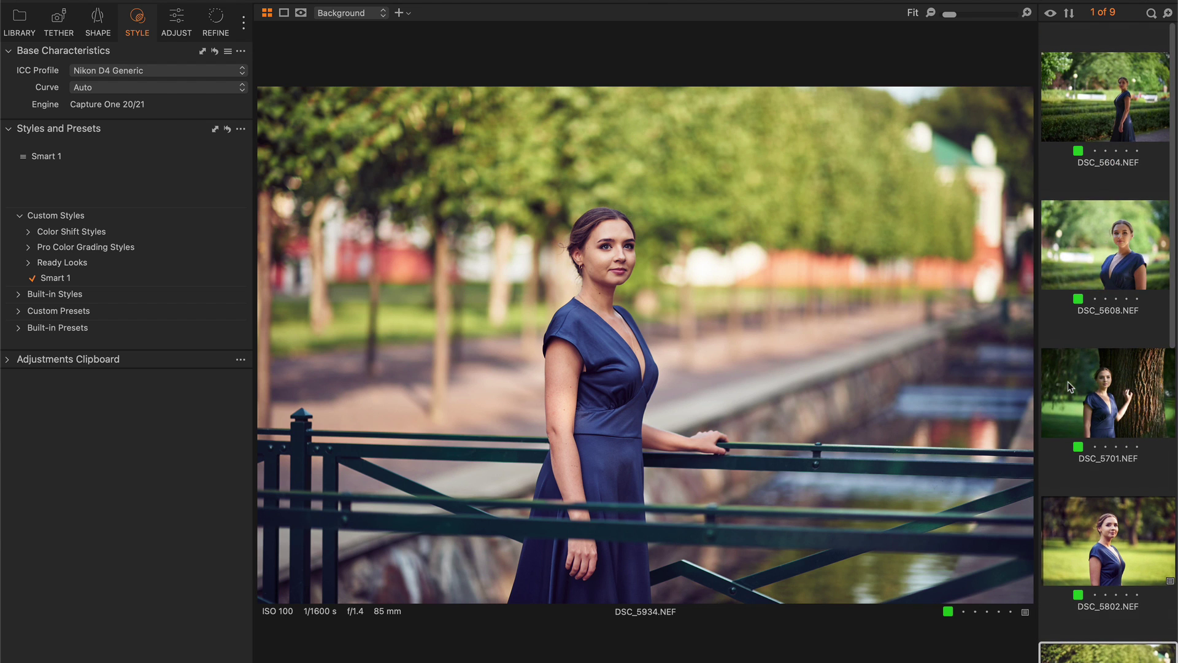
left_click(1091, 90)
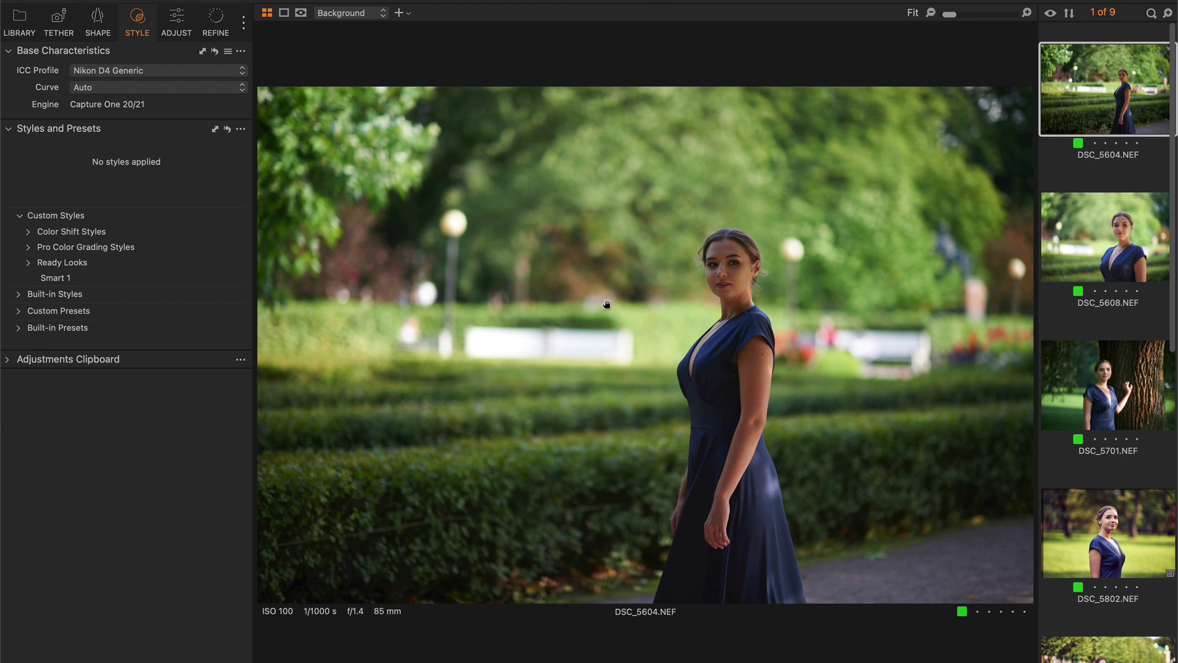
left_click(186, 286)
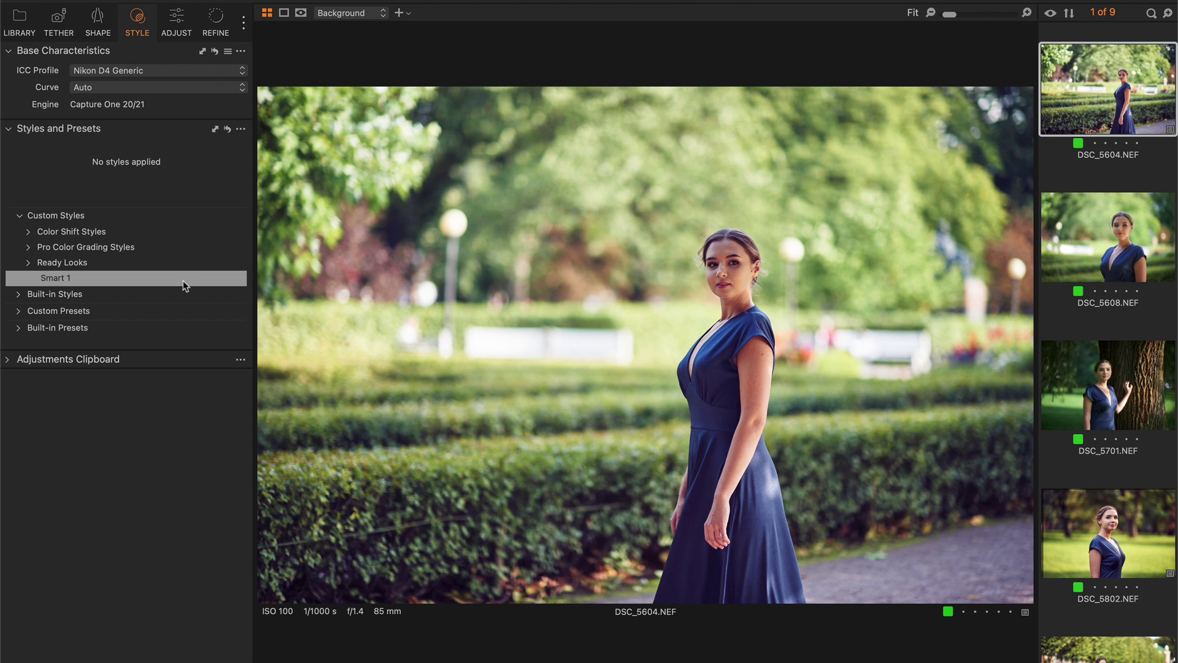
left_click(186, 286)
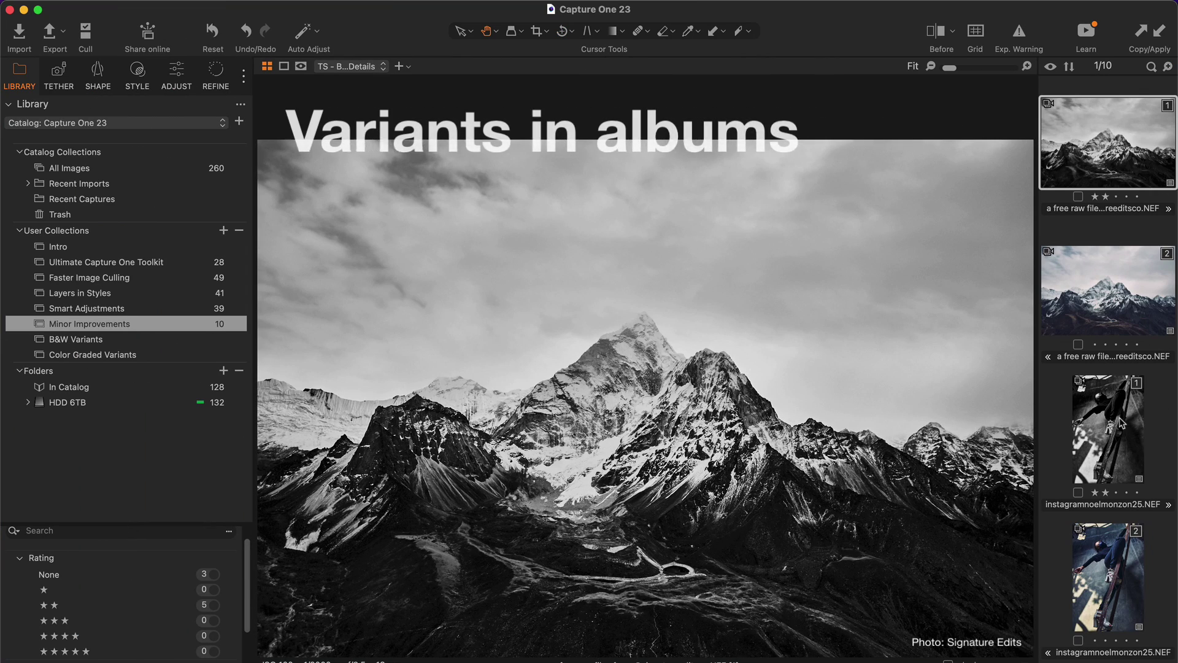
Step: Add the three black-and-white variants to the B&W Variants album
key("Right")
key("shift+Right")
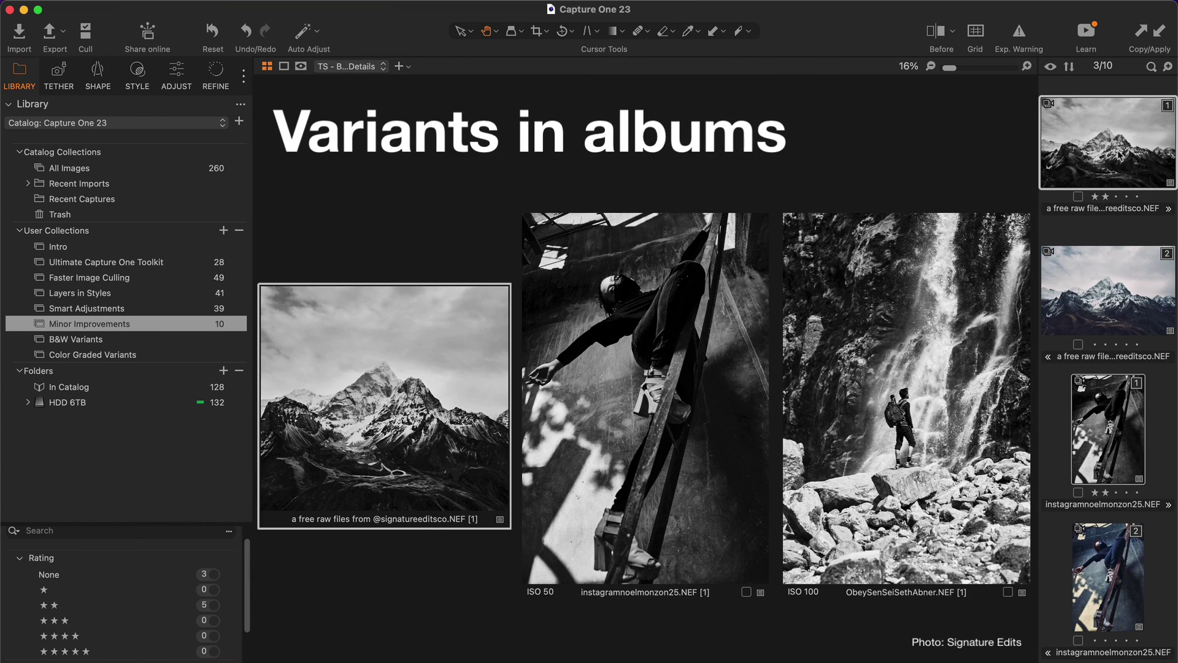
left_click_drag(553, 288, 120, 341)
Step: Add the colour mountain, climber and waterfall variants to the Color Graded Variants album
left_click(1118, 305)
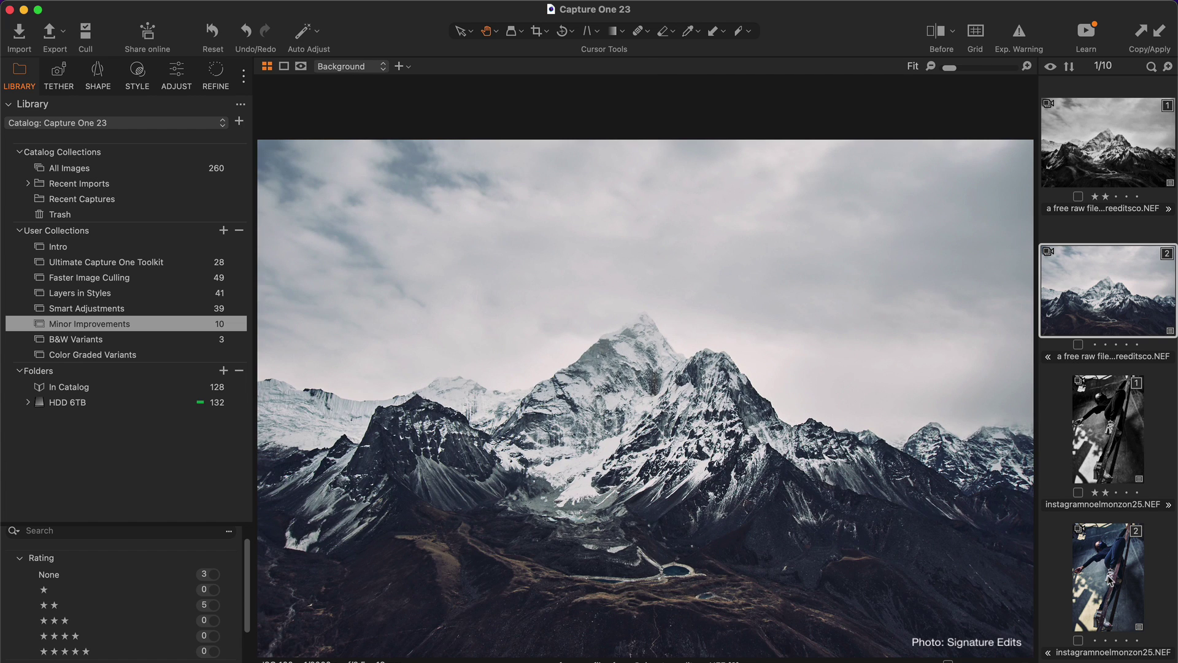
left_click(1110, 580, "super")
scroll(1110, 582, "down", 3)
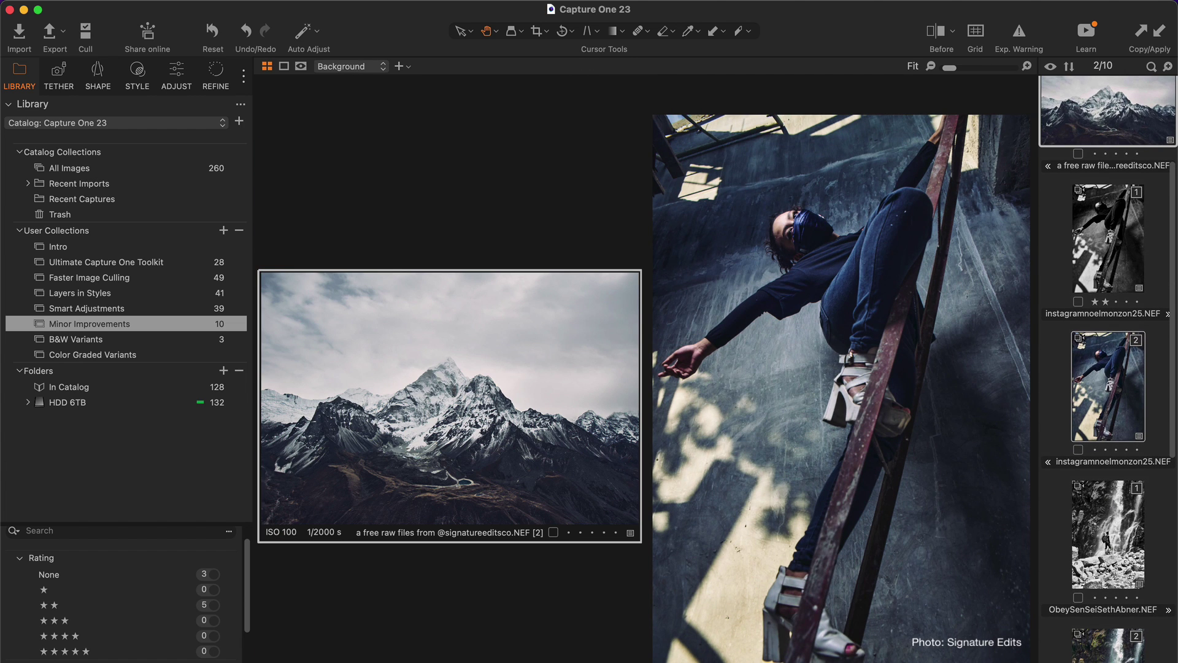
left_click(1108, 534, "super")
left_click_drag(616, 500, 182, 357)
Step: Check the contents of the B&W Variants and Color Graded Variants albums
left_click(184, 338)
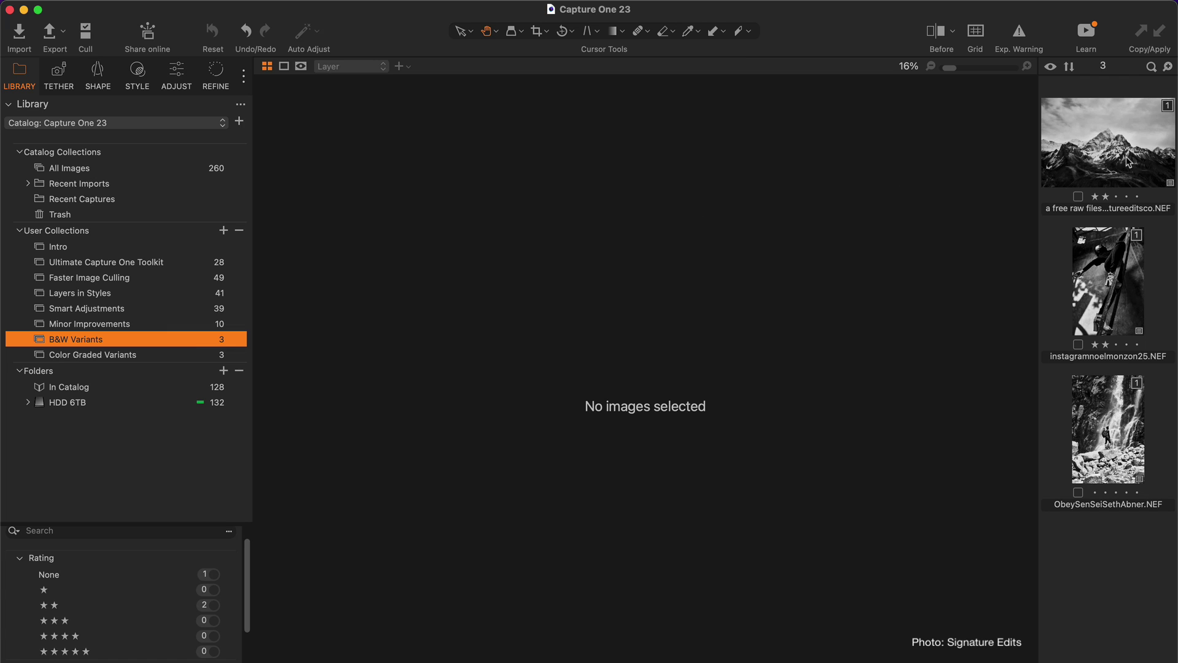
left_click(1128, 162)
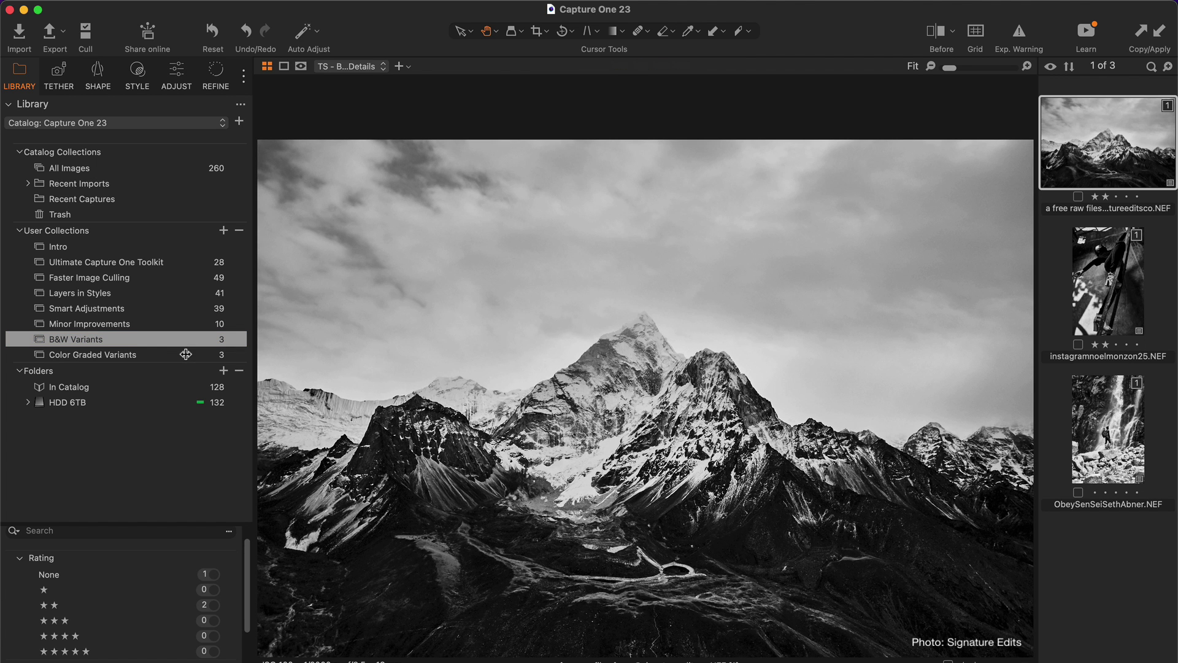
left_click(185, 354)
left_click(1096, 158)
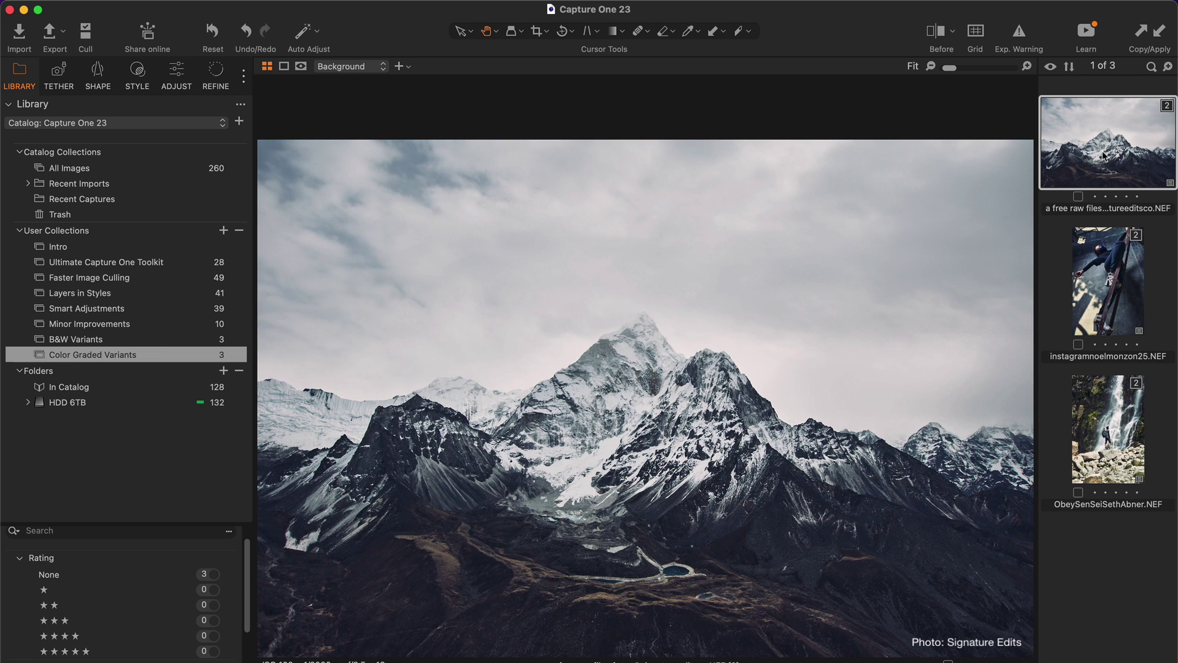
left_click(148, 33)
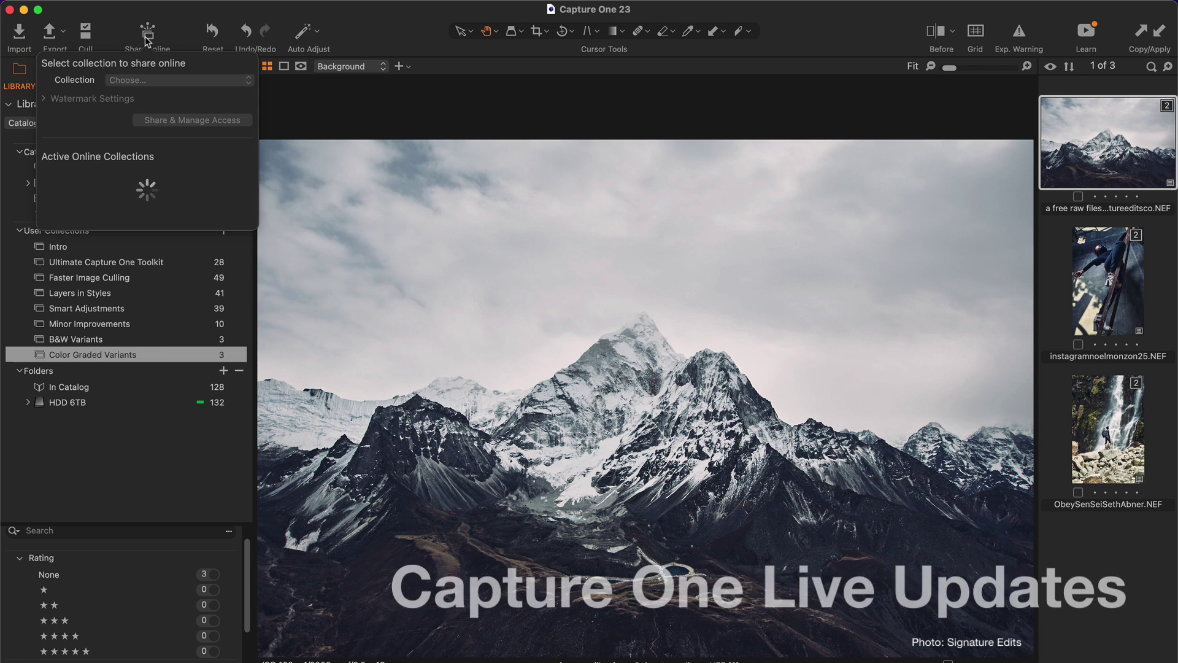
Step: Share the Color Graded Variants album online with invited people set to 'can view' access
left_click(166, 82)
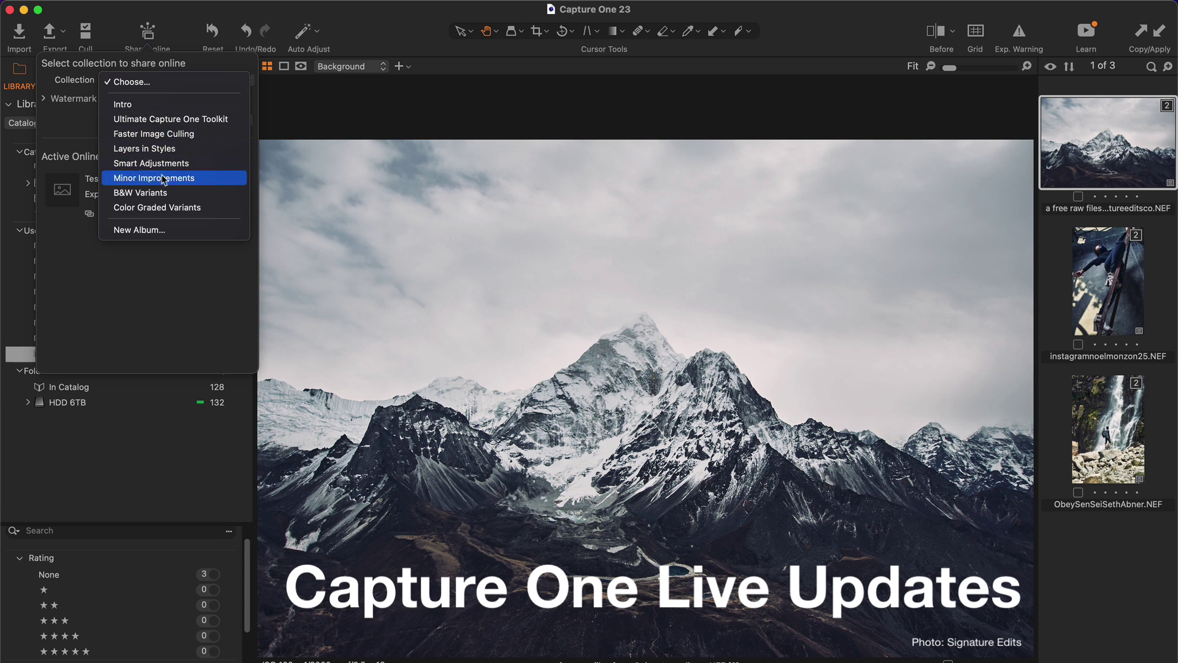
left_click(152, 208)
left_click(218, 121)
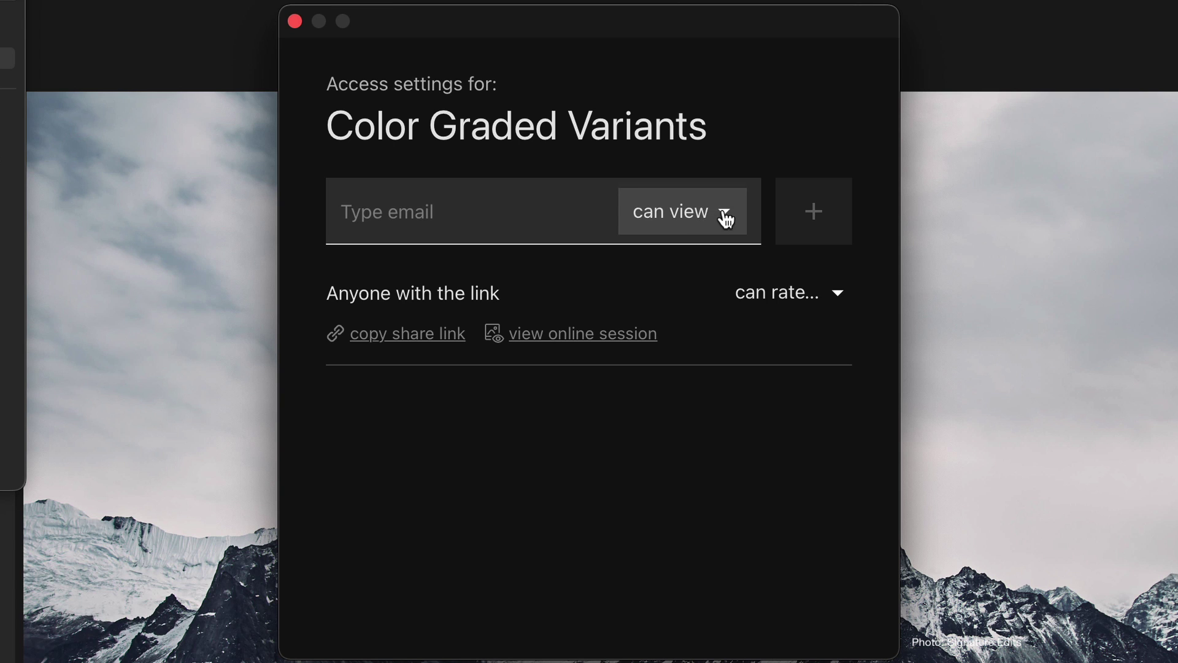
left_click(725, 216)
left_click(866, 290)
left_click(726, 221)
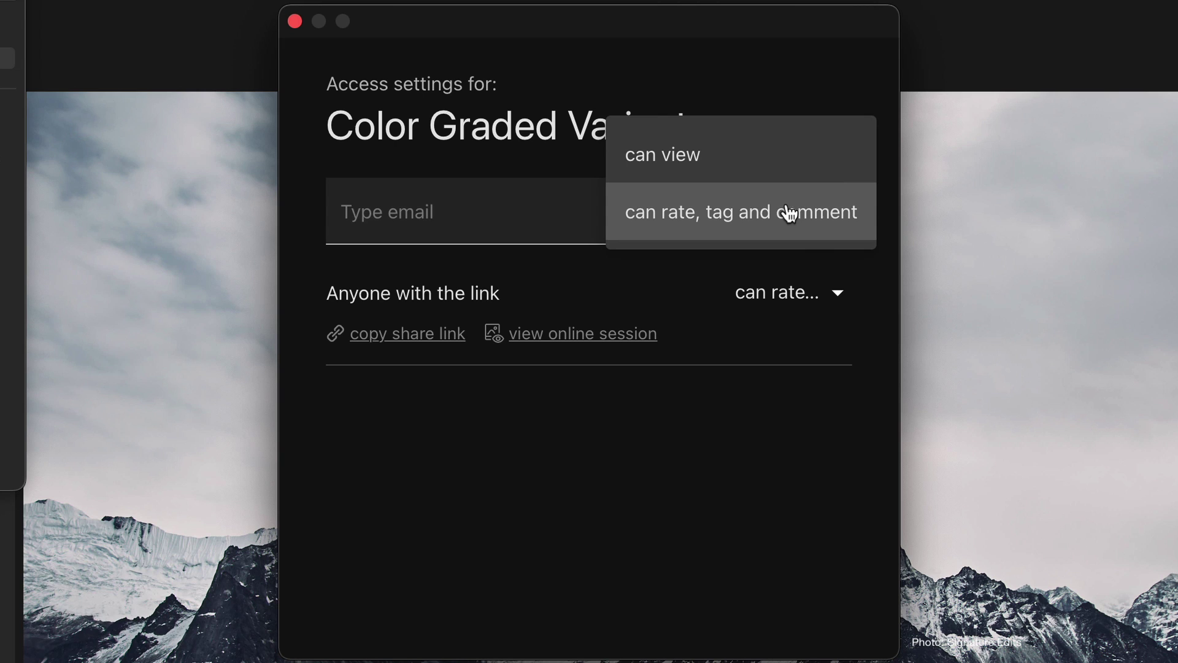
left_click(846, 160)
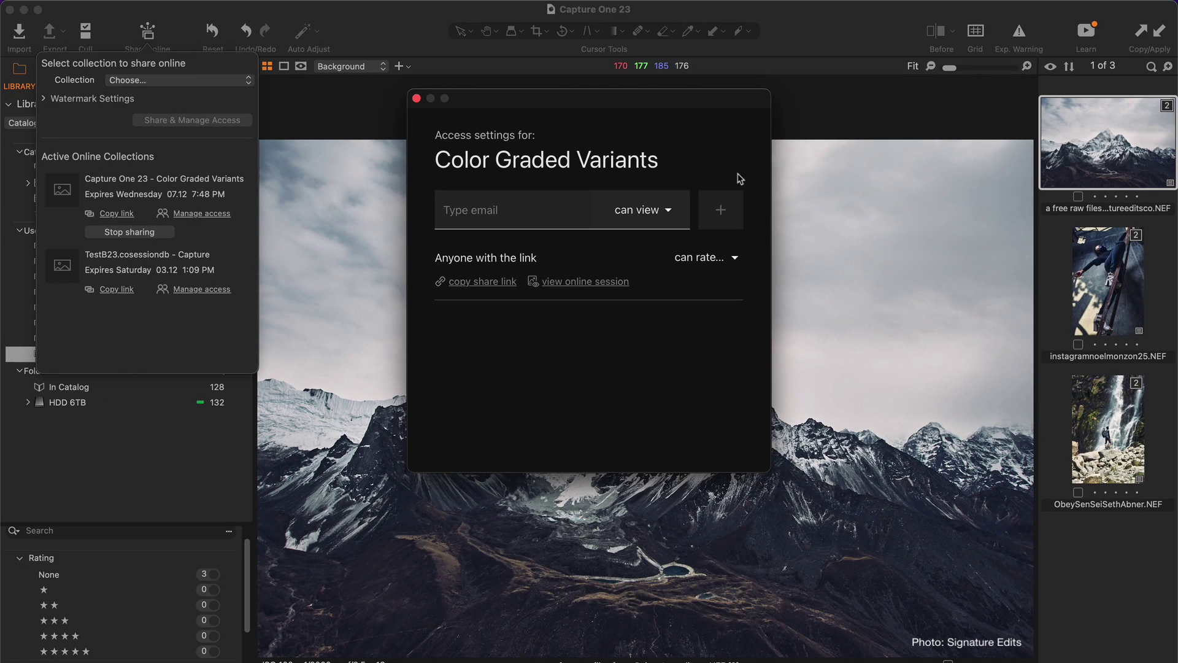